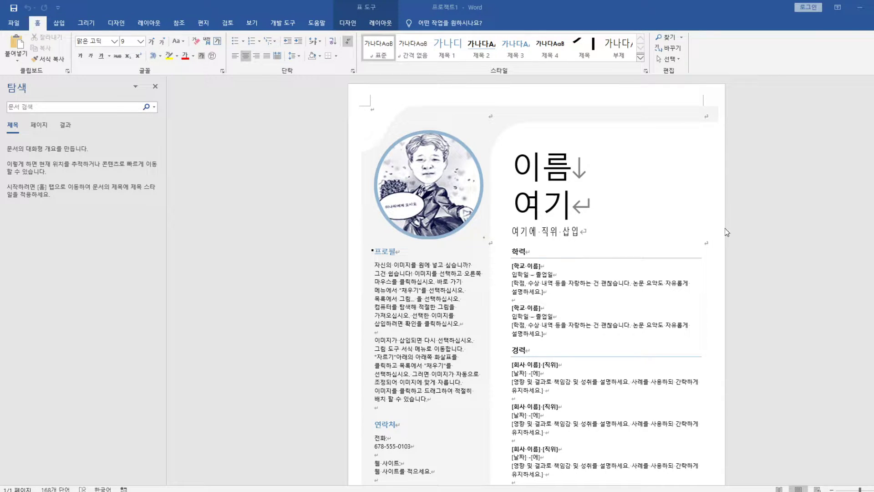
Modify the 제목 2 style used by the 학력 and 경력 headings, setting its font size to 20 pt.
double_click(519, 252)
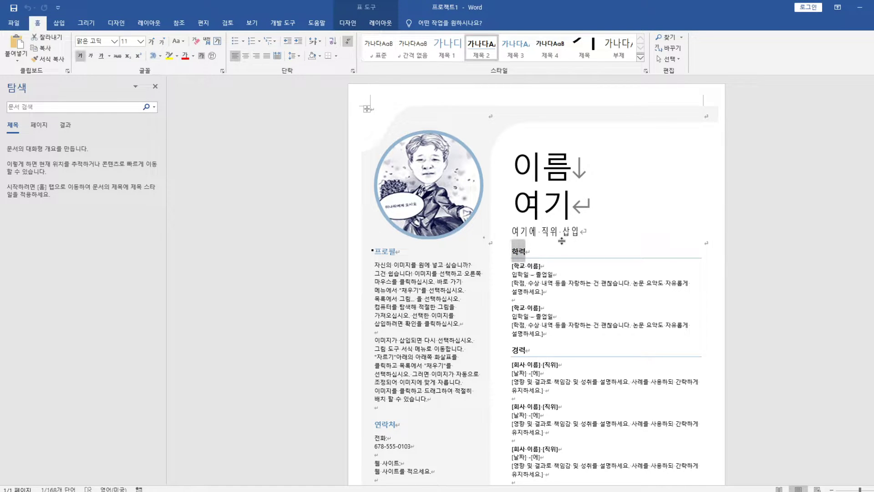
click(479, 49)
double_click(519, 350)
double_click(521, 251)
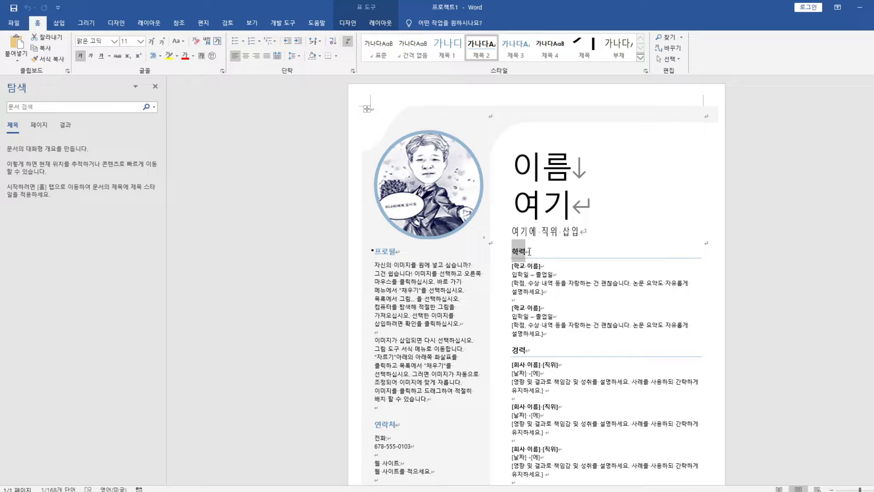
right_click(481, 48)
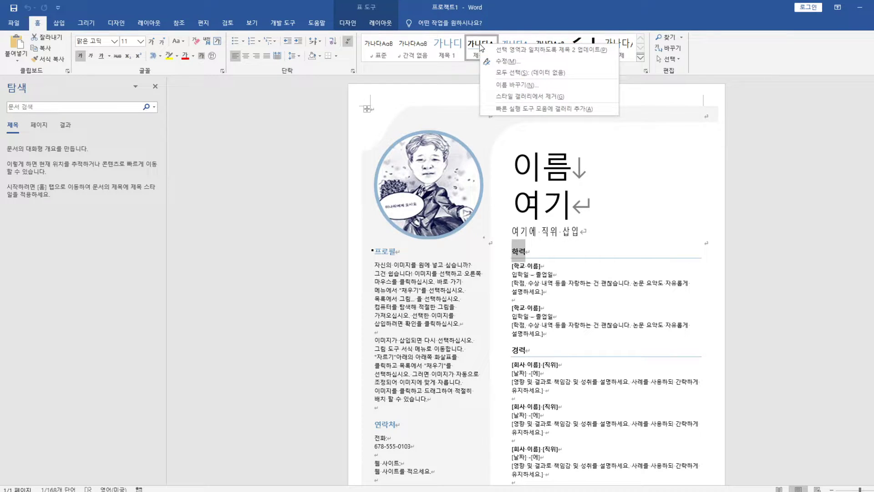
click(496, 59)
drag(496, 106, 604, 123)
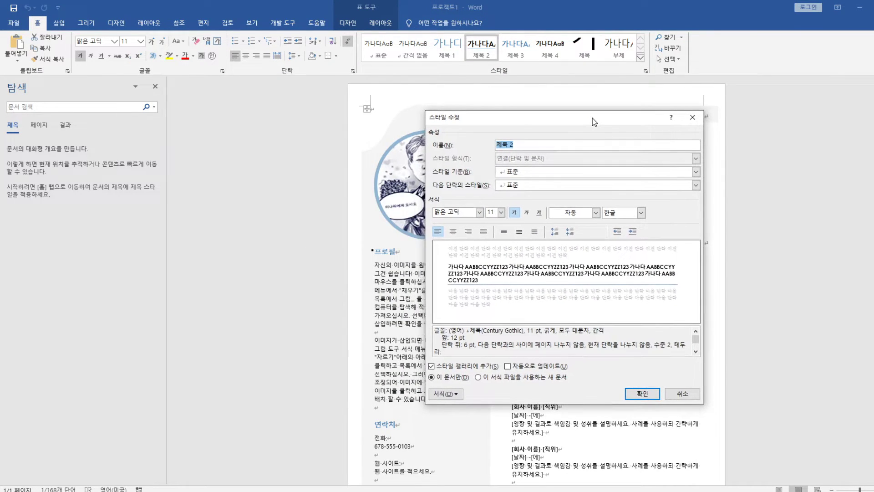
click(491, 212)
text(20)
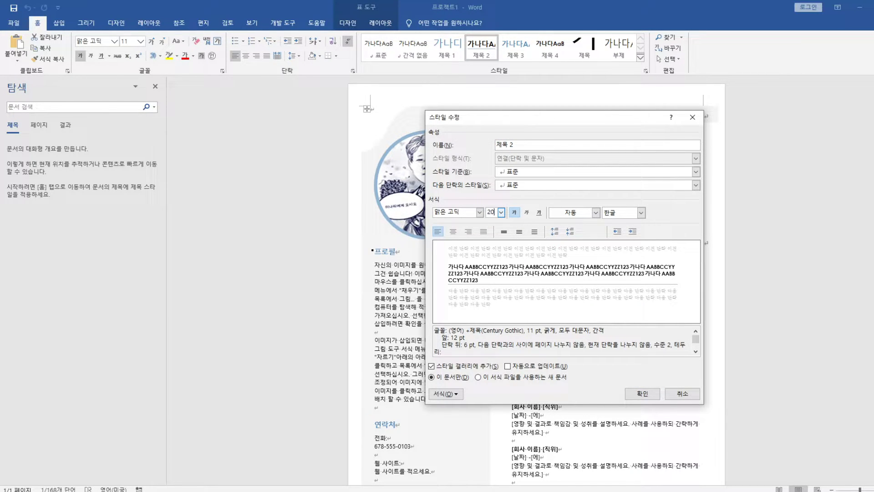
Set the 제목 2 style's font colour to the darkest green 강조색 5 theme shade and apply the style changes.
click(596, 213)
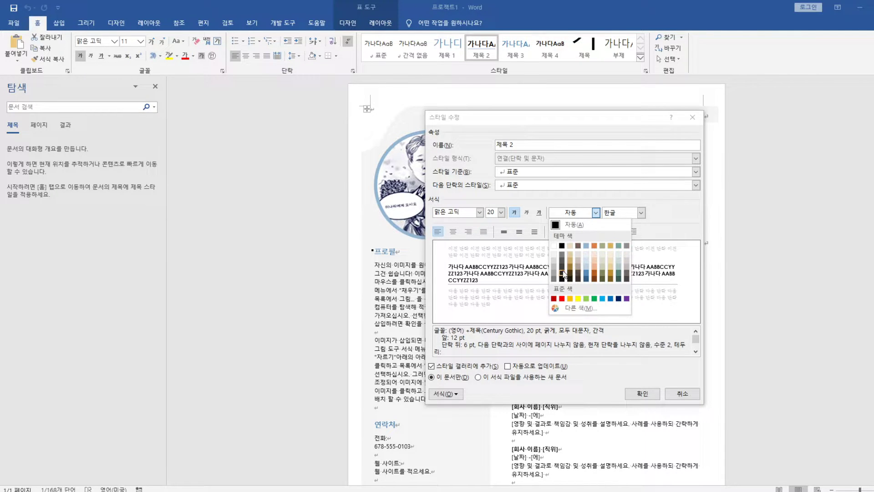
click(618, 279)
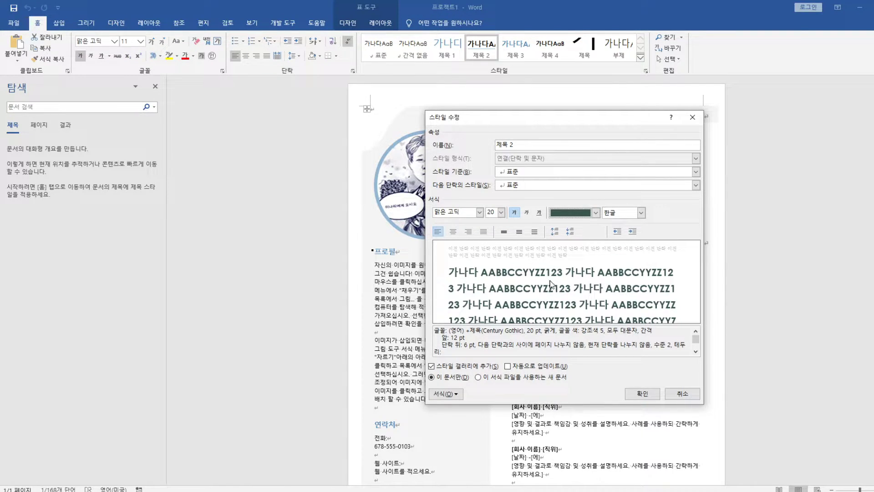
click(643, 394)
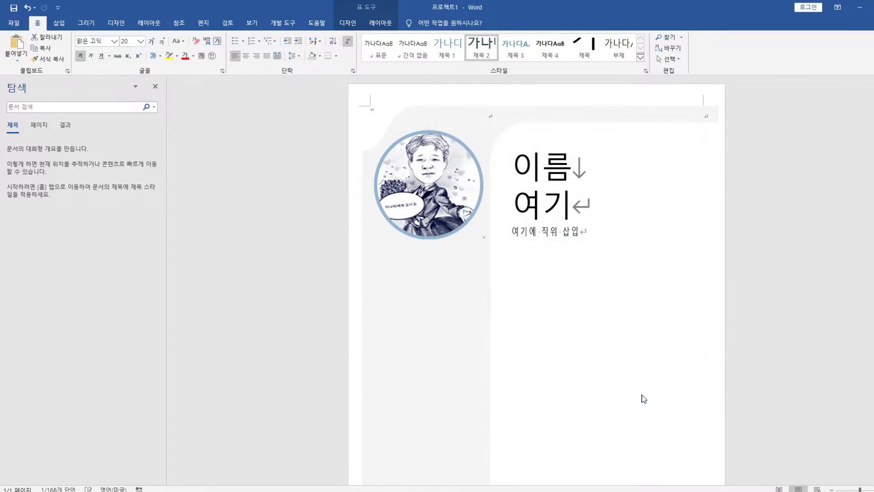
scroll(571, 295, down, 8)
scroll(569, 294, down, 1)
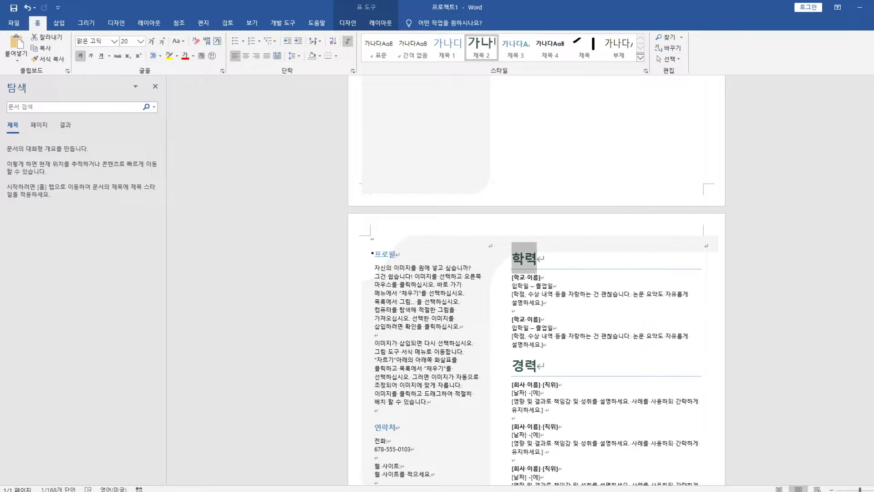
Select the job title placeholder below the name and turn off the display of formatting marks.
scroll(591, 289, up, 7)
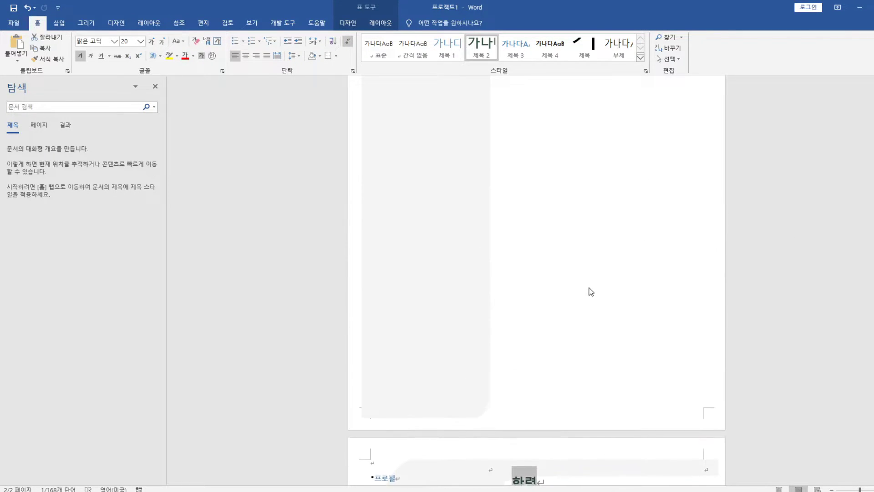
scroll(590, 292, up, 4)
click(587, 163)
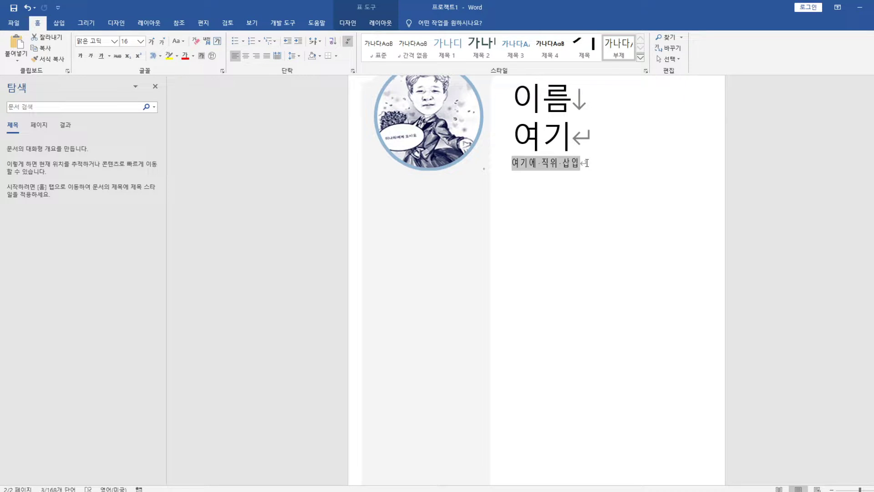
click(349, 43)
Copy the 표준 style from the Normal.dotm template into 프로젝트1 with the style organizer, overwriting the existing style.
click(279, 26)
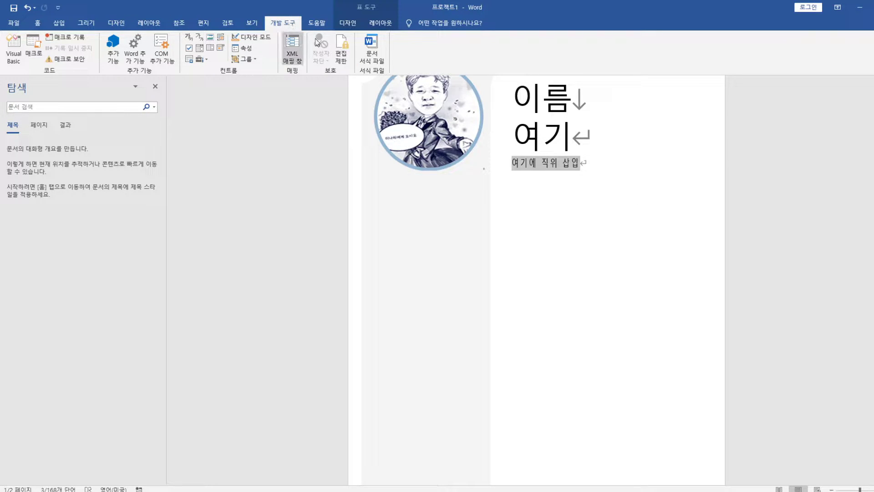
click(371, 43)
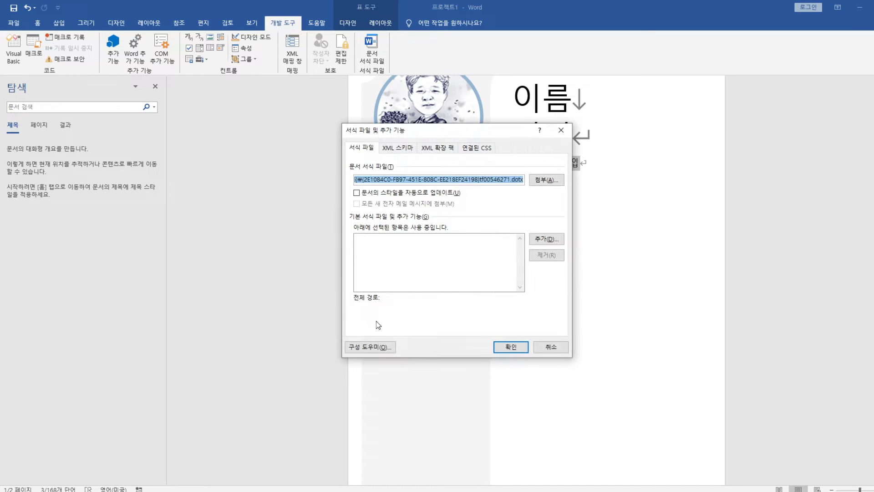
click(371, 347)
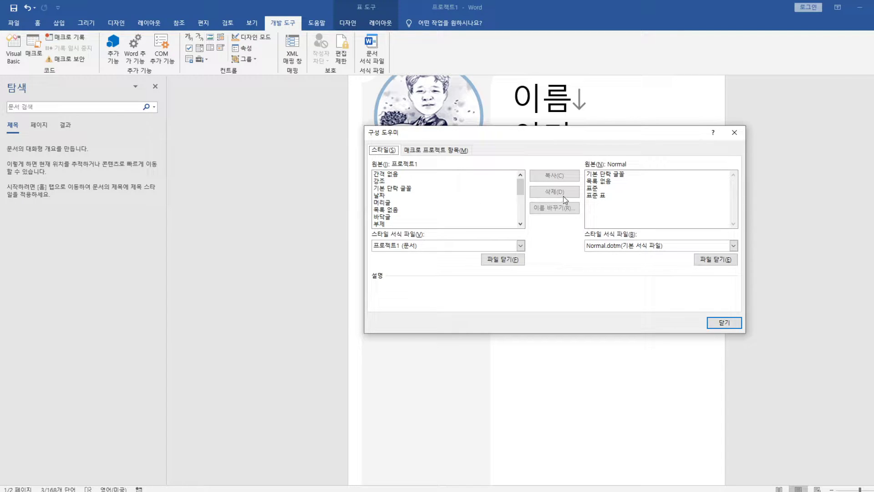
click(595, 188)
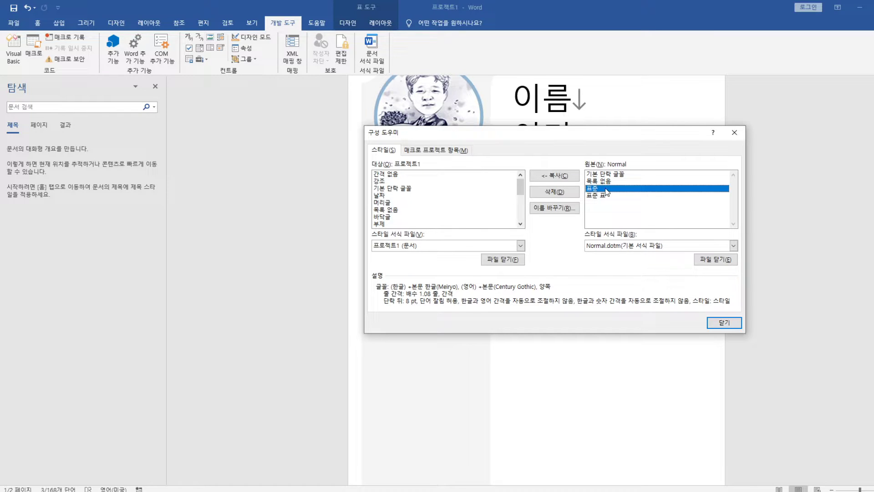
click(555, 177)
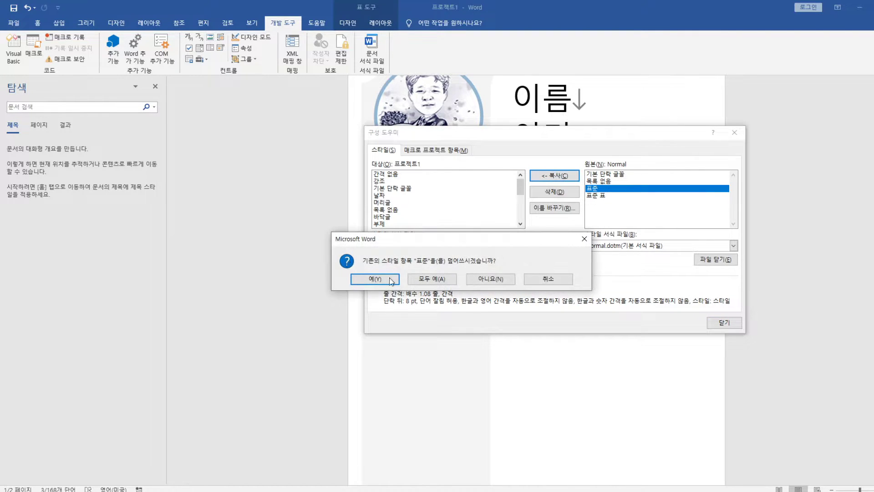
drag(477, 246, 490, 220)
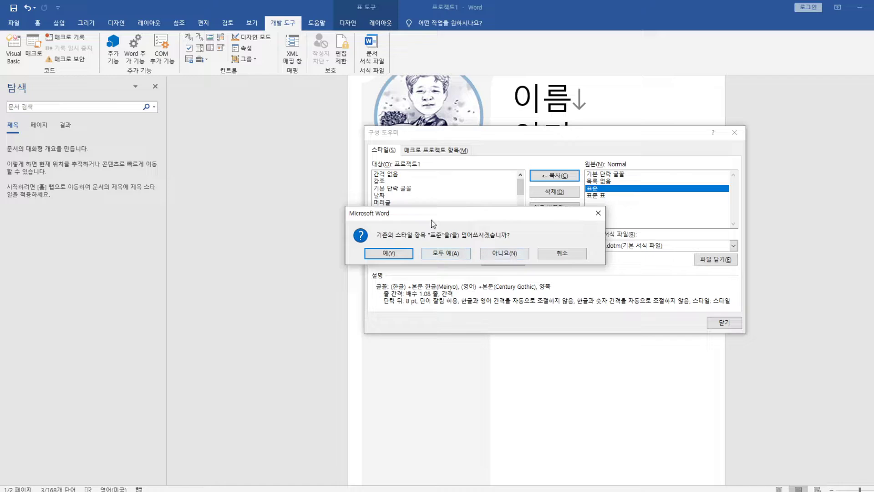
click(395, 256)
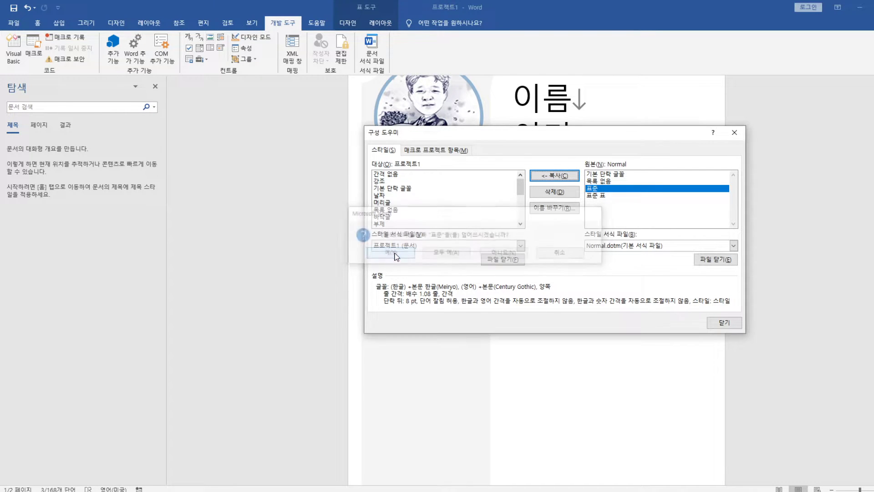
click(724, 324)
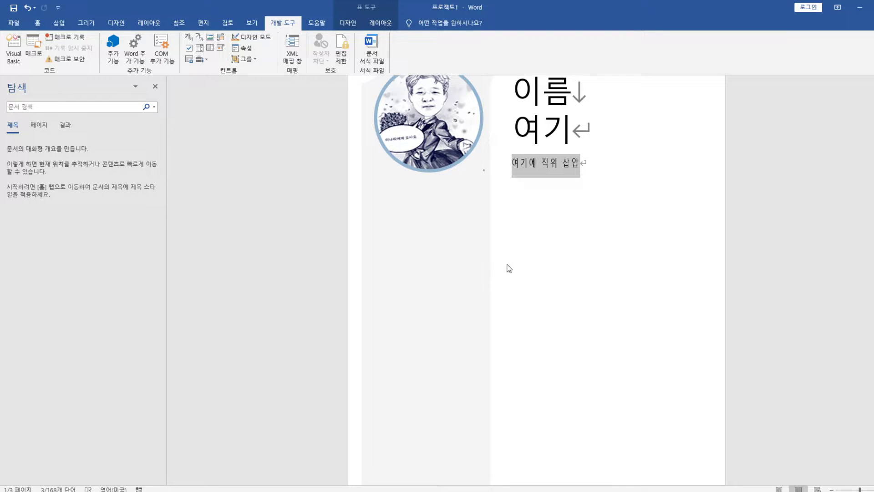
Insert a caption with the 그림 label above the circular portrait picture.
scroll(519, 270, up, 2)
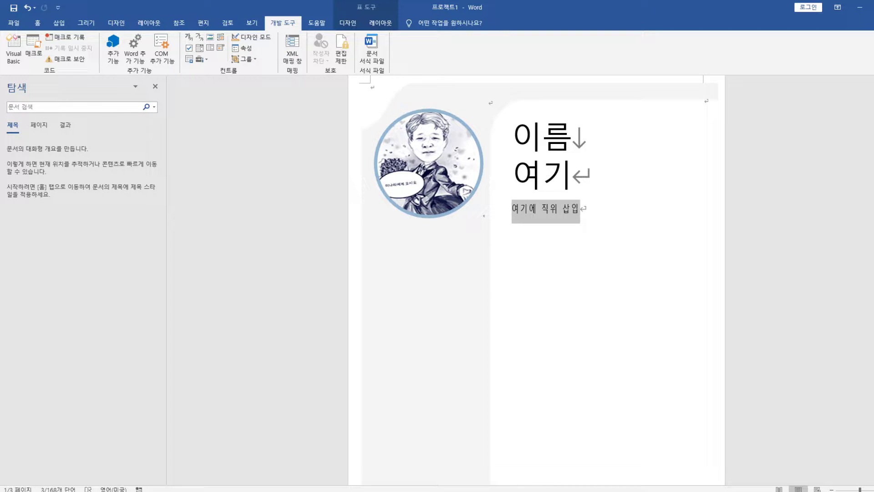
click(438, 173)
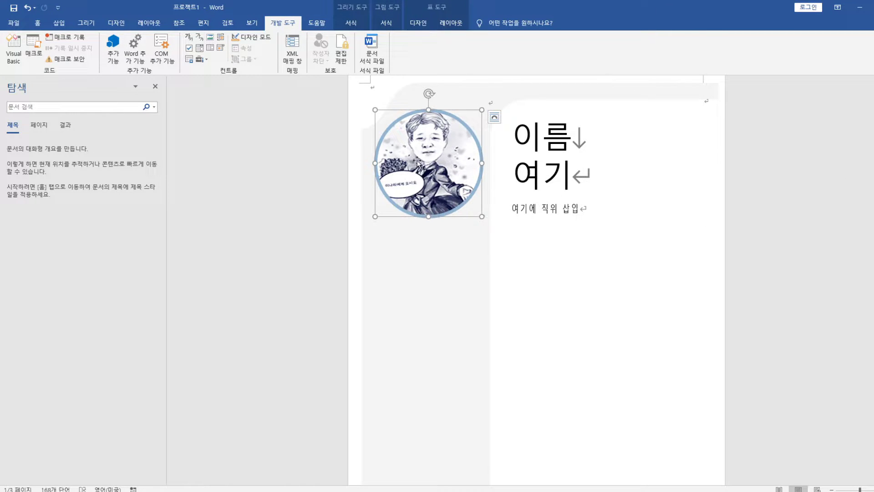
click(179, 23)
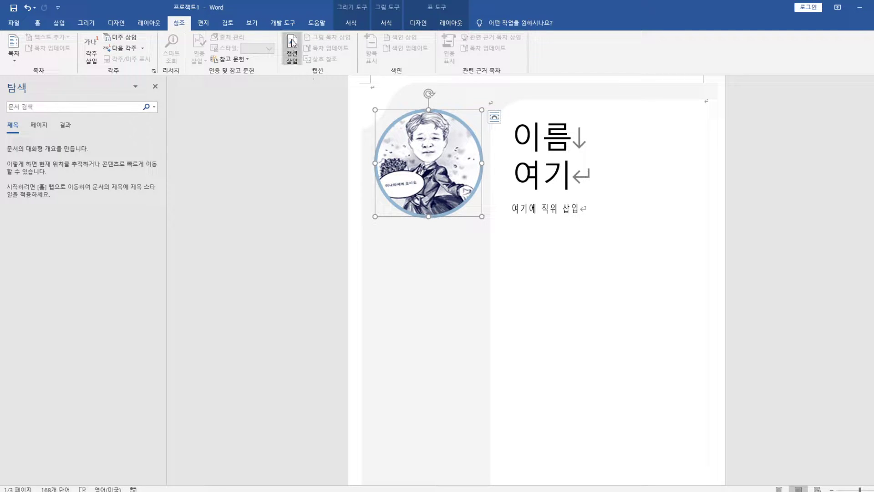
click(292, 50)
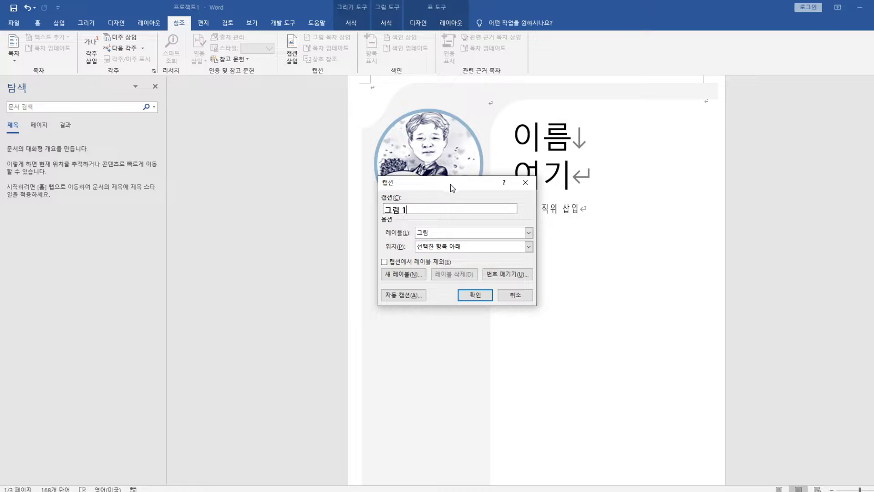
drag(451, 187, 611, 244)
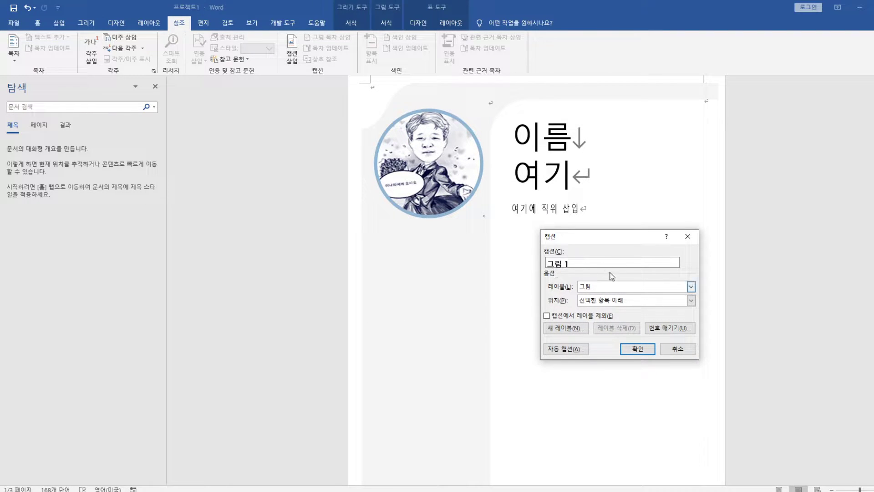
click(691, 287)
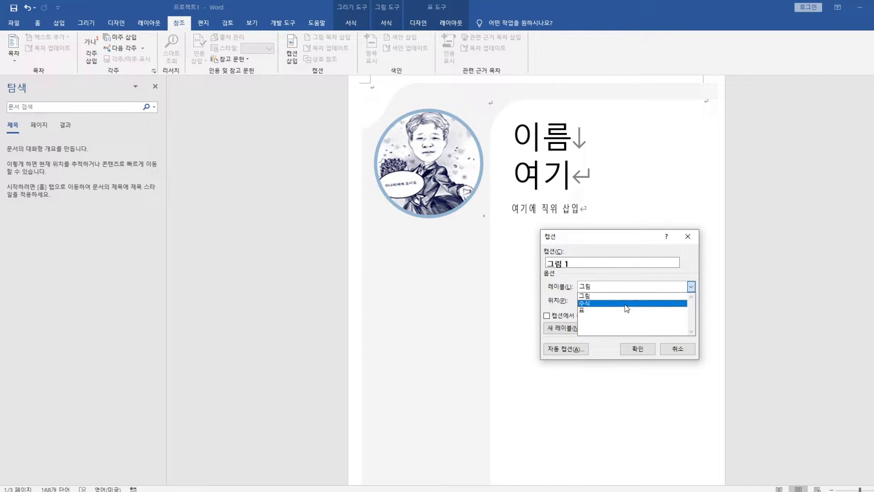
click(602, 297)
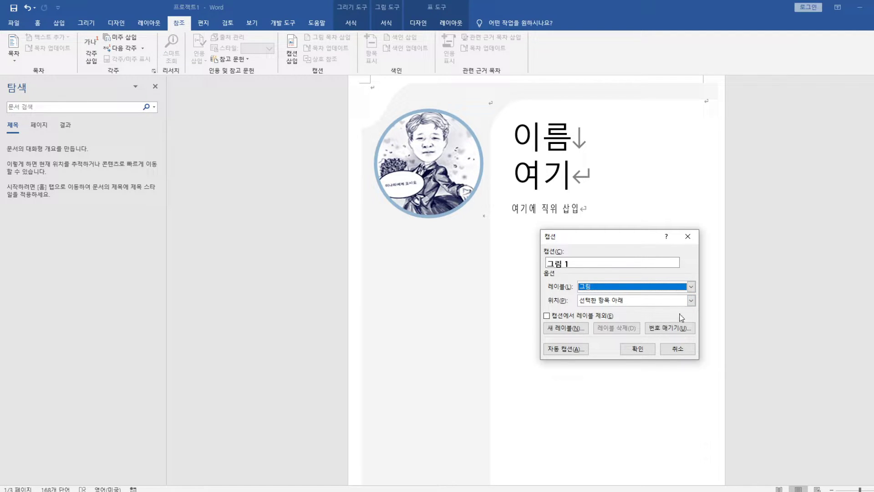
click(691, 300)
click(632, 311)
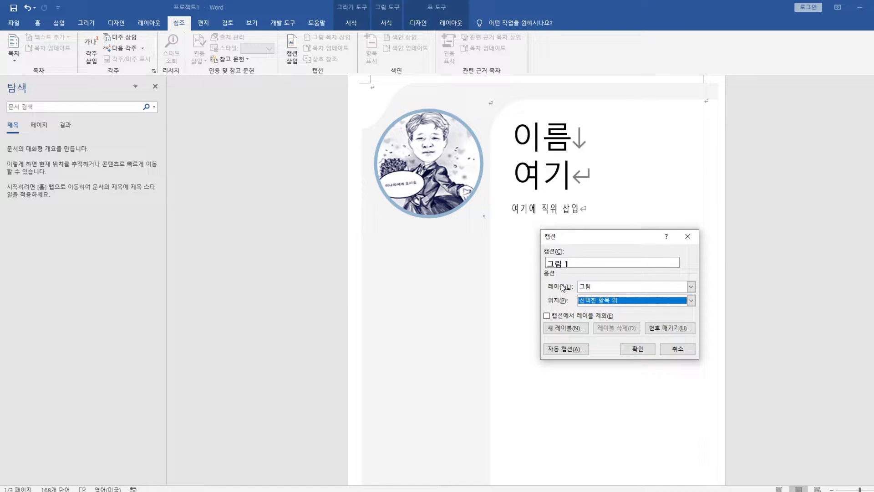
click(642, 353)
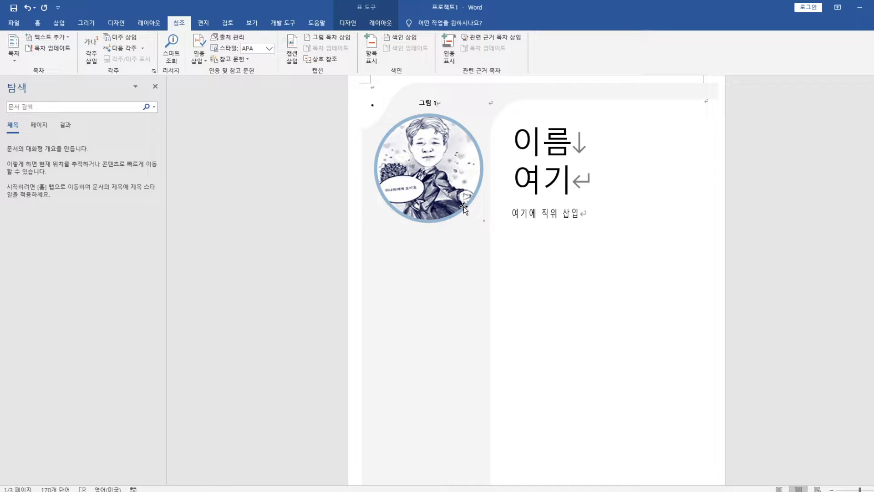
Add the text "– 잘생긴이미남 만만세" after the figure number in the portrait's caption.
text(-)
text( 잘생긴이민)
text(남 만)
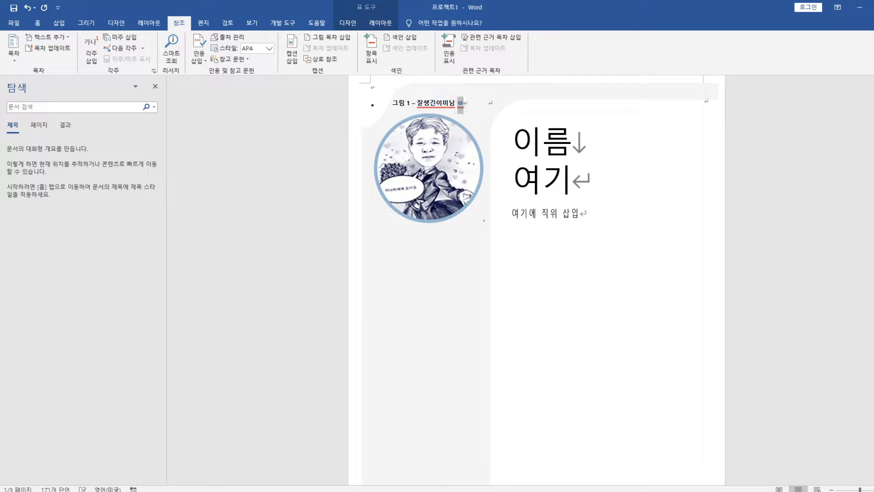
text(만세)
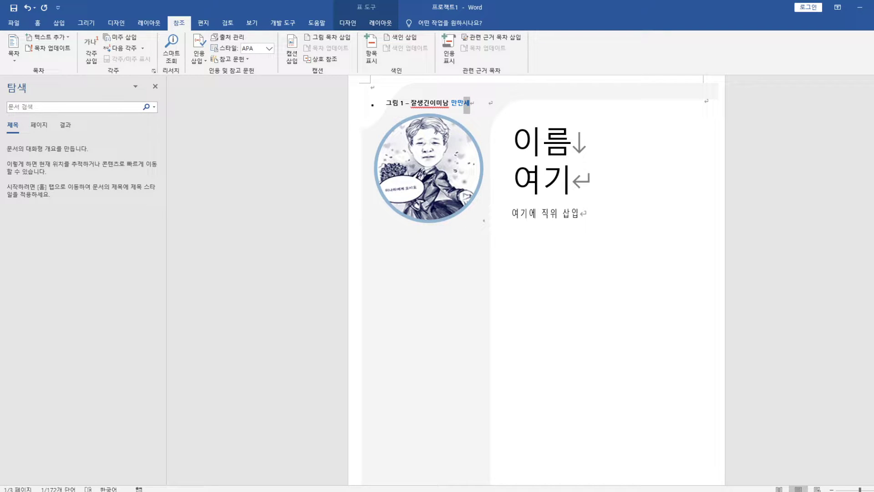
Open the editing restrictions for the document and turn on limiting the type of editing allowed in it.
click(591, 215)
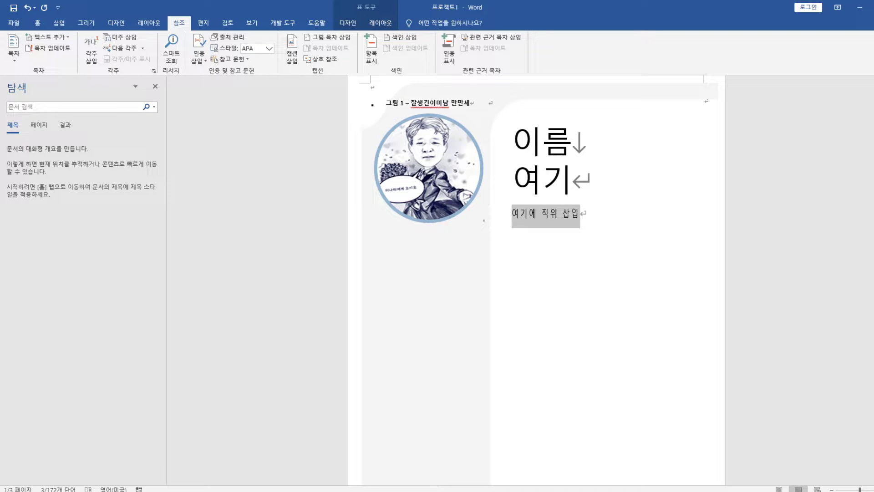
click(283, 24)
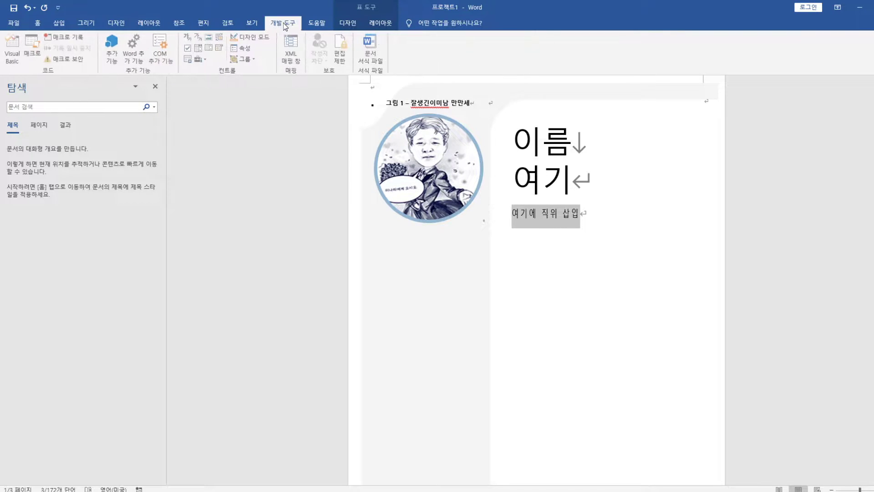
click(222, 25)
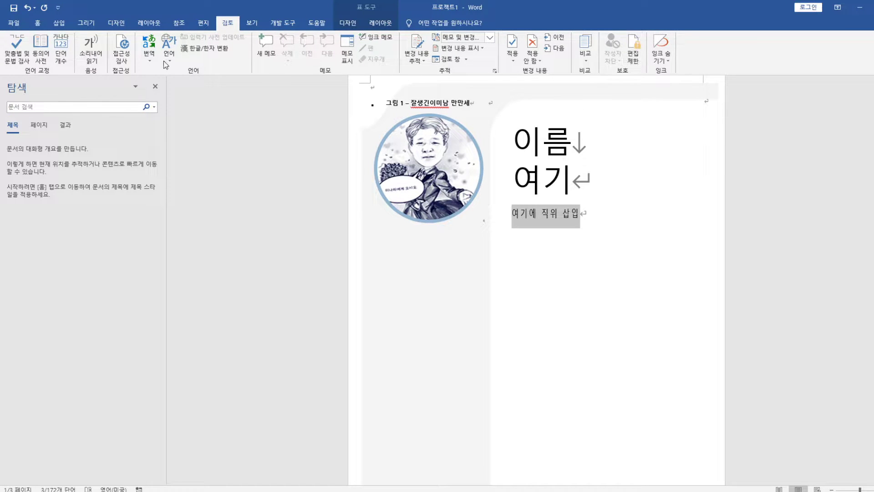
click(285, 25)
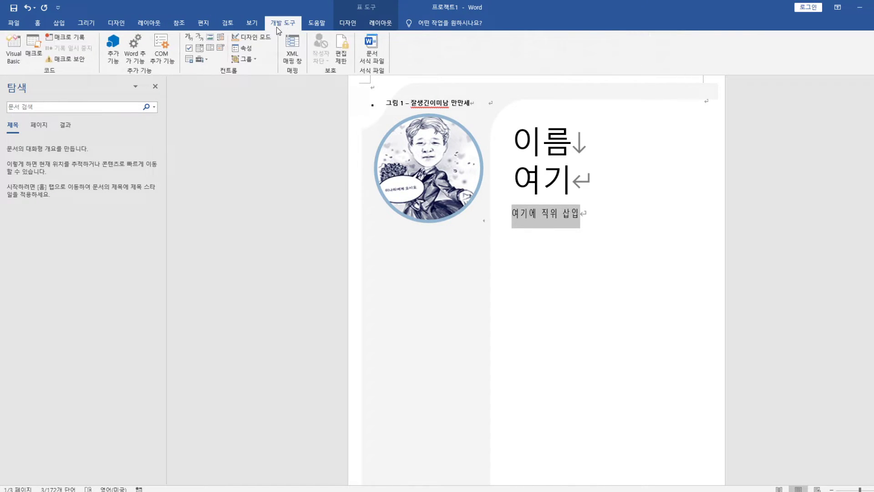
click(341, 49)
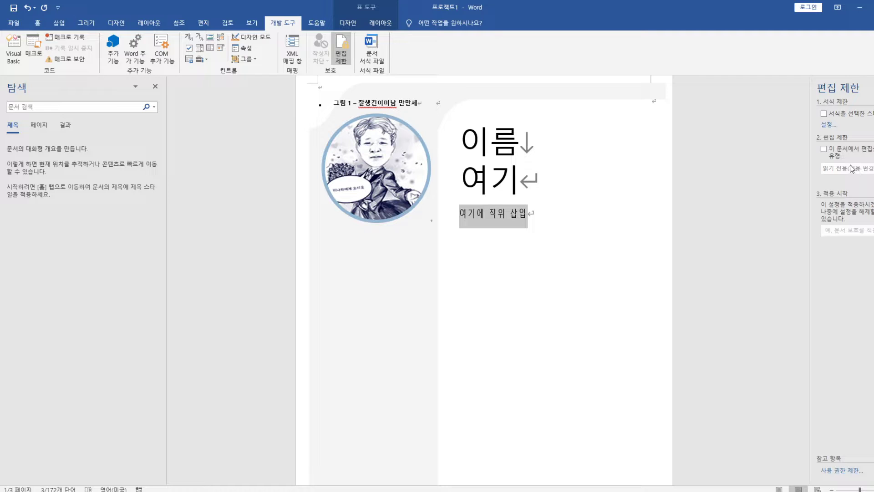
click(823, 149)
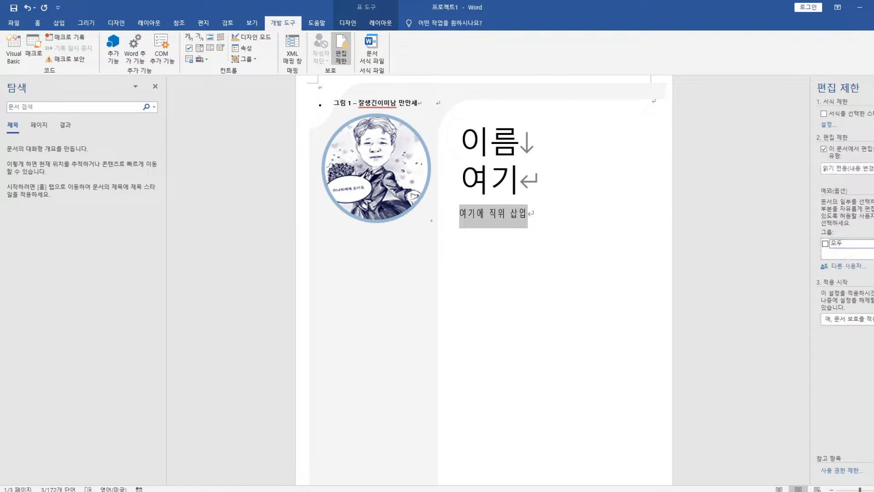
Try 변경 내용 as the allowed editing type and set it back to 읽기 전용.
click(846, 168)
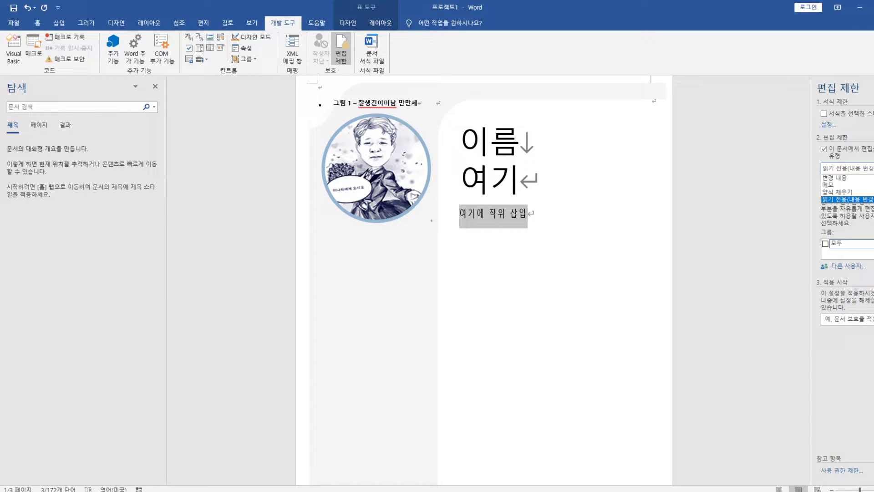
click(847, 179)
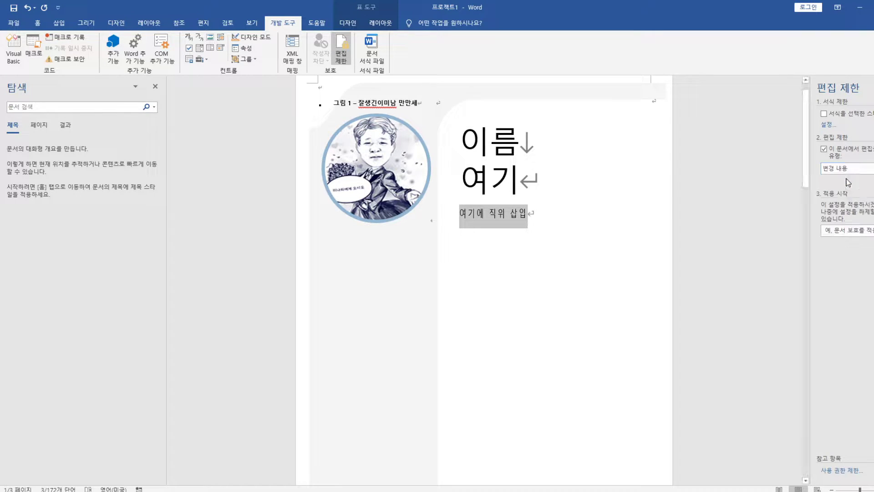
click(842, 168)
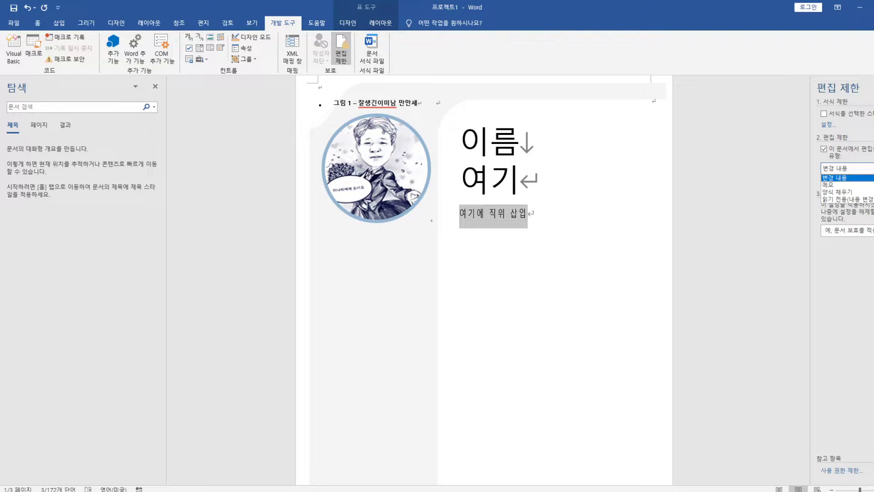
click(870, 200)
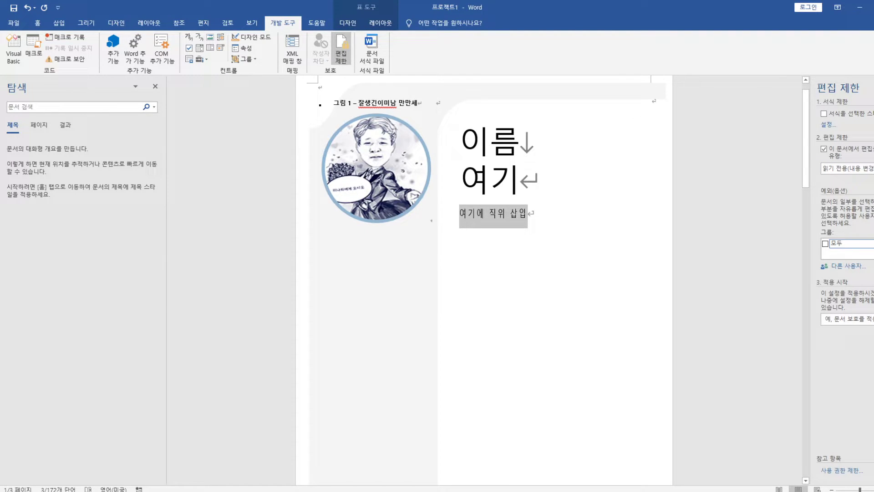
Enforce the read-only protection with the password left empty and stop the protection again.
click(859, 322)
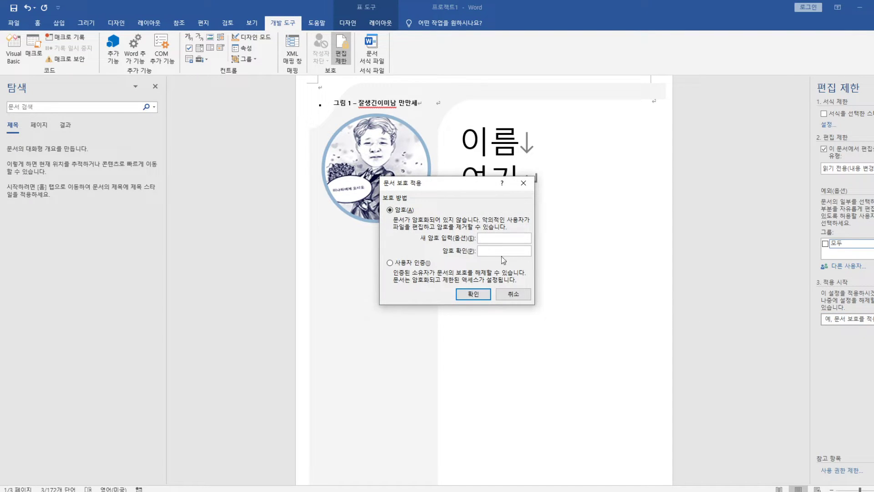
click(474, 295)
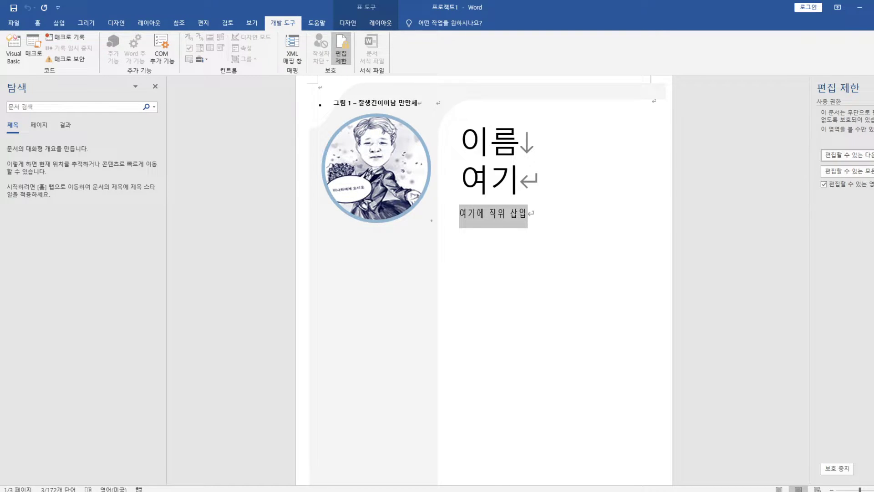
click(836, 468)
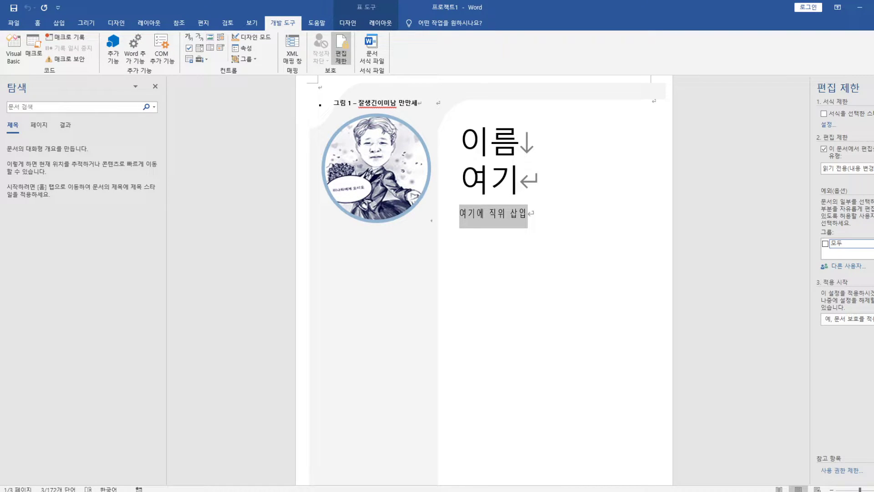
Create a new custom theme font set with Cambria as the English heading font.
click(117, 26)
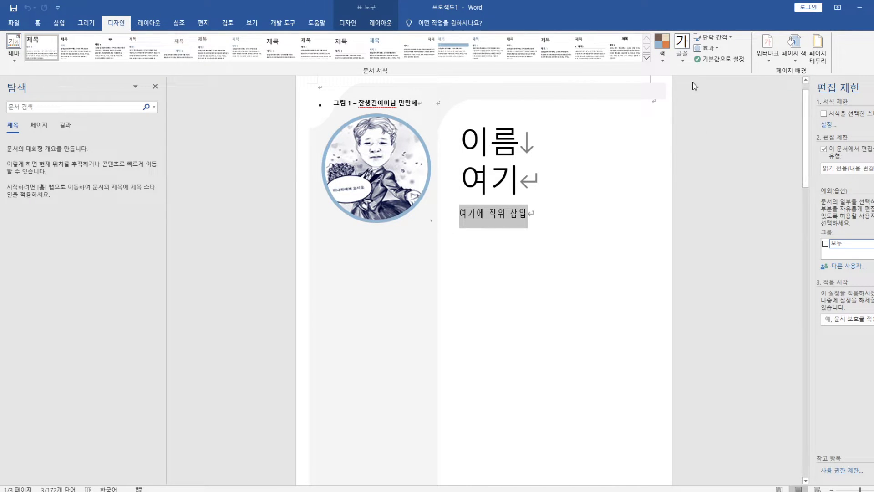
click(684, 63)
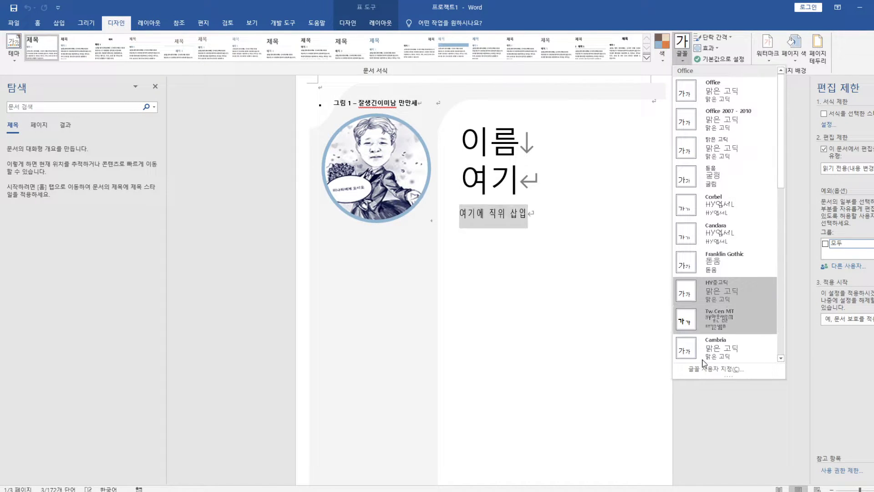
click(724, 369)
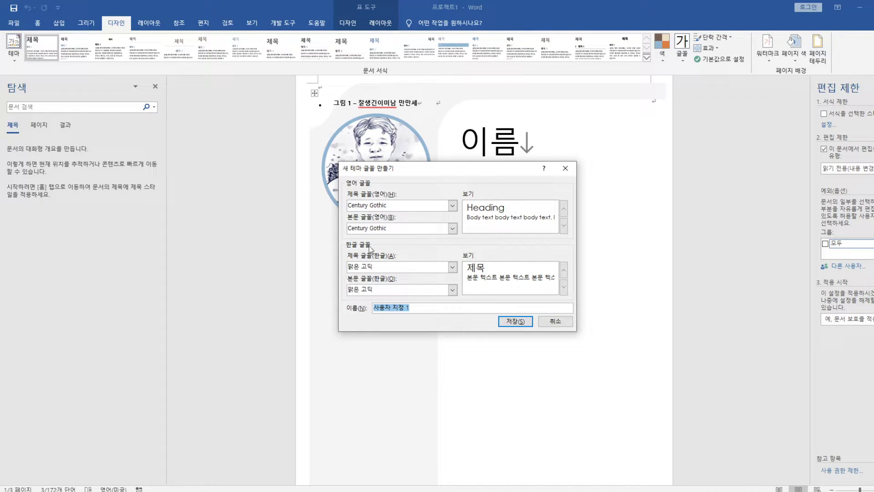
click(419, 207)
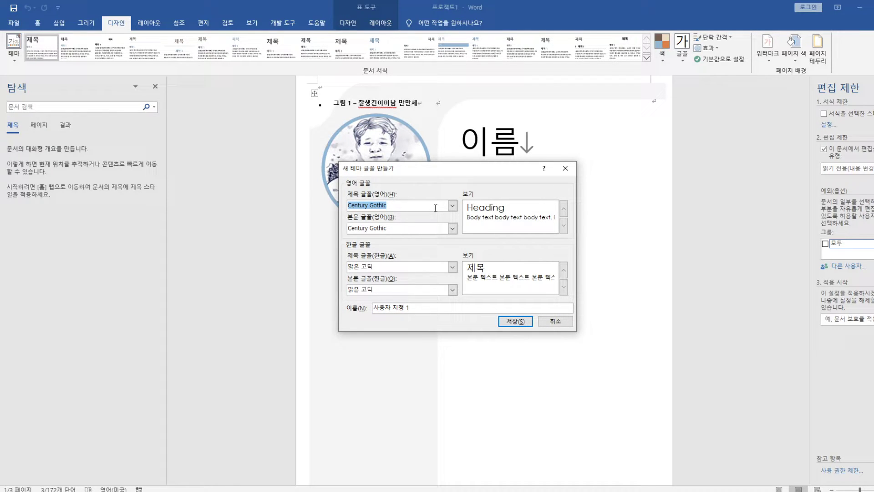
text(cambria)
key(Tab)
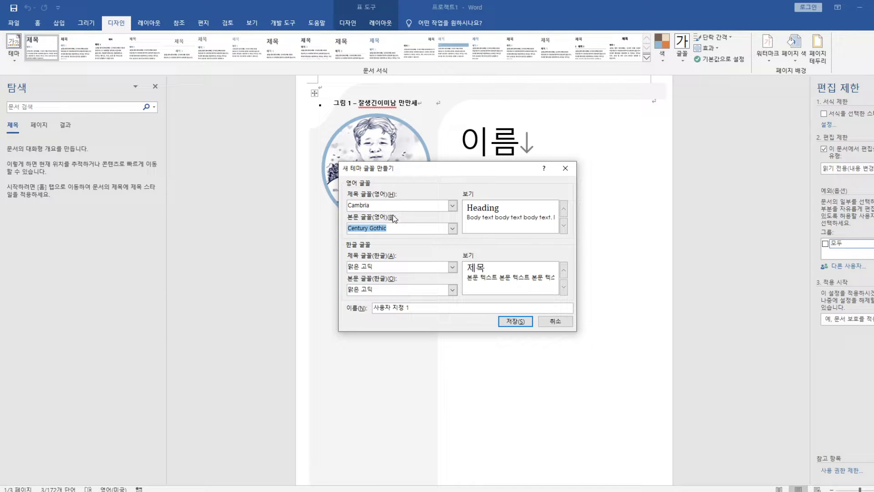
Save the new theme font set under the name Northwind and check it in the list of theme fonts.
drag(430, 307, 322, 312)
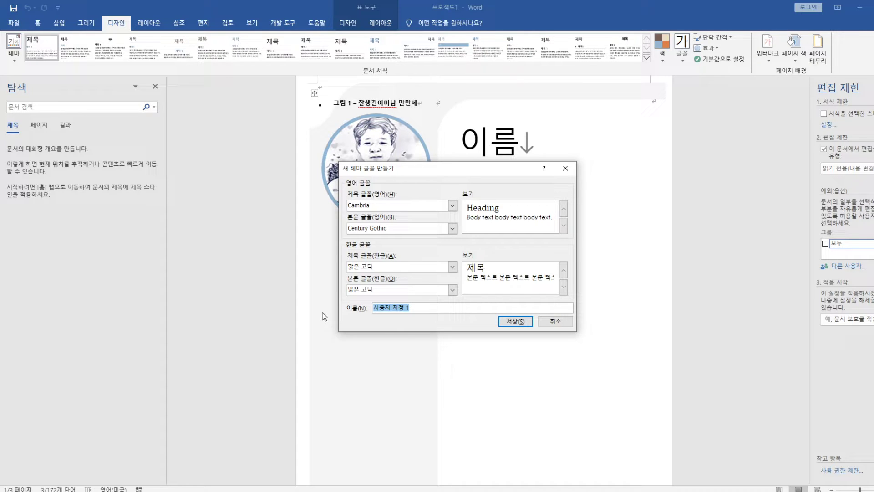
text(NOr)
text(rthwind)
key(Return)
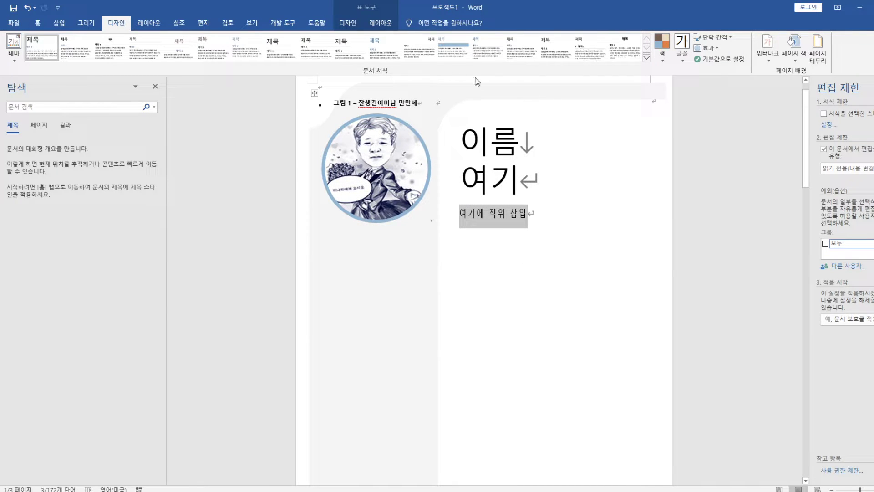
click(684, 56)
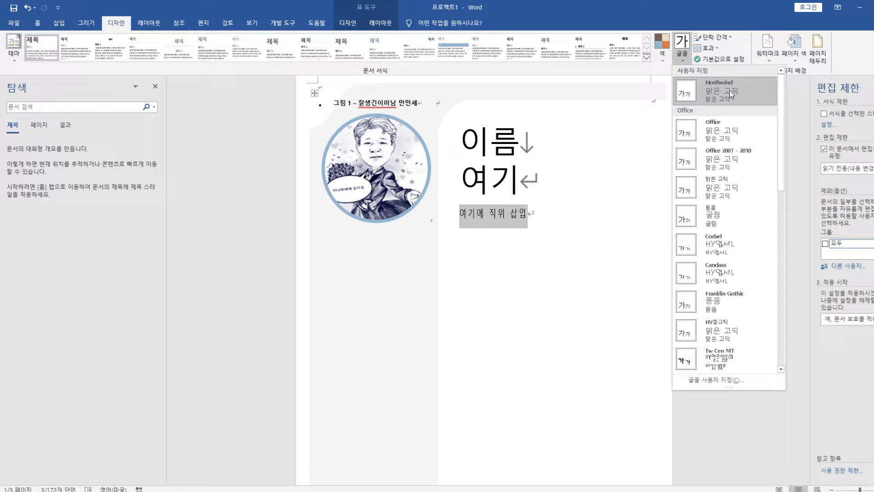
click(684, 59)
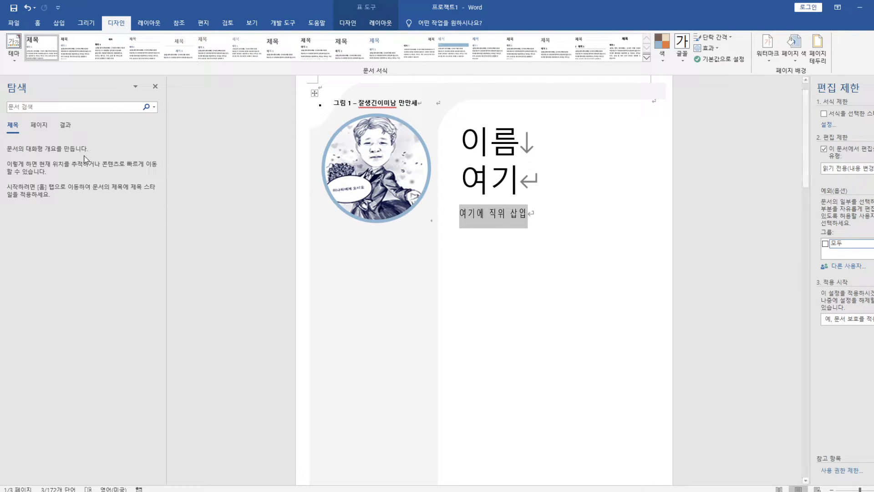
Set the AutoRecover save interval in the Word options to 15 minutes.
click(16, 24)
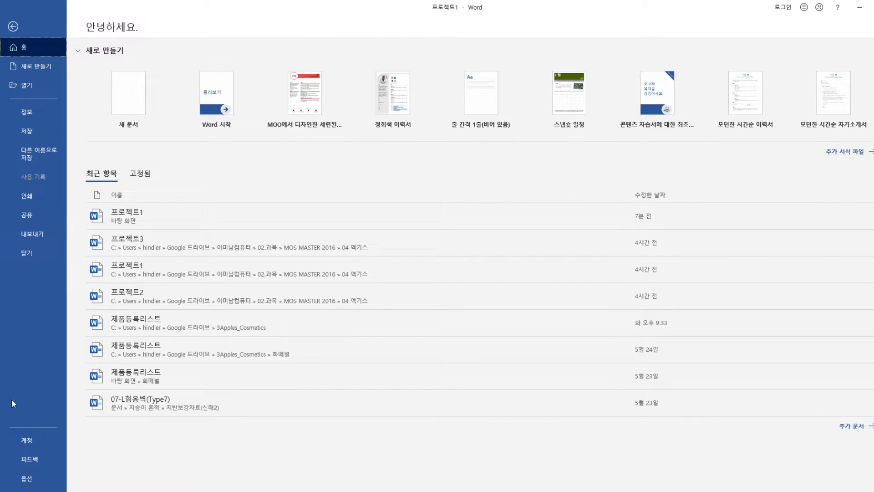
click(32, 476)
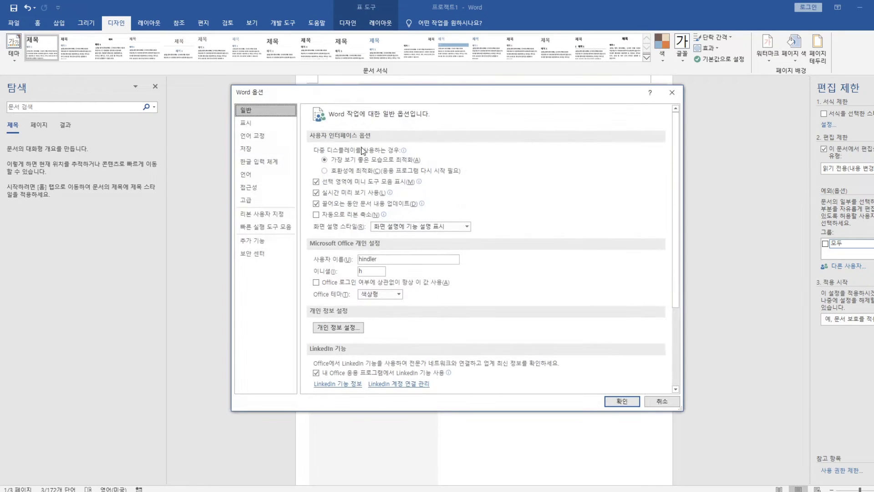
click(253, 148)
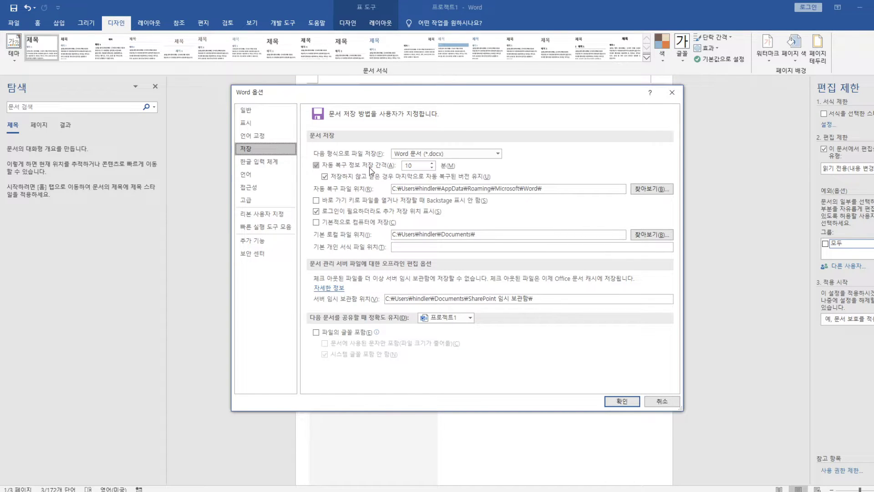
drag(425, 165, 380, 165)
text(1)
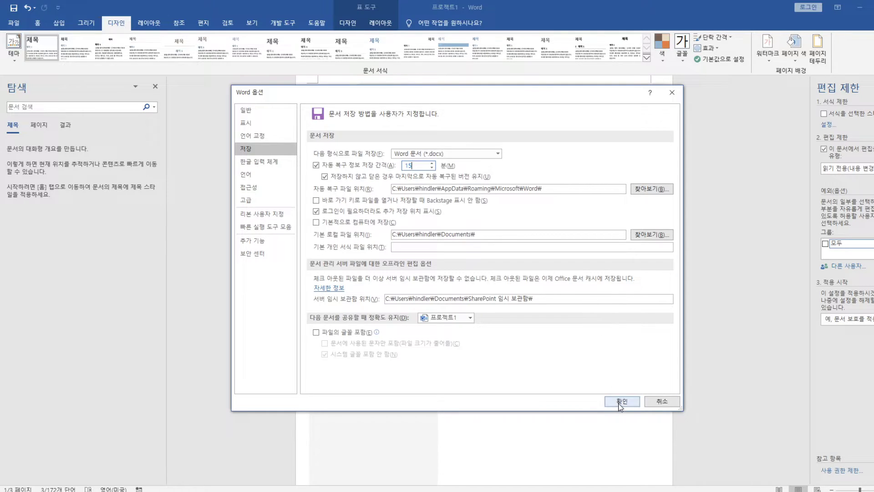
click(620, 400)
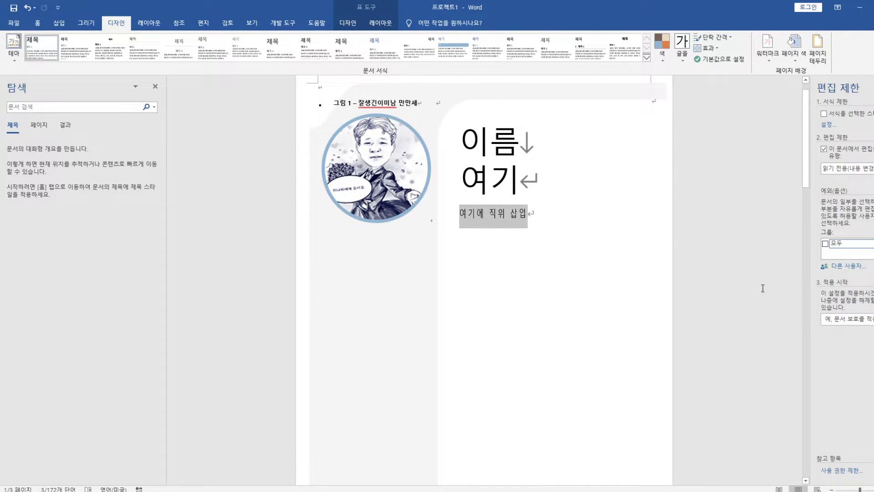
Enforce the read-only protection without a password and close 프로젝트1 without saving the changes.
click(858, 320)
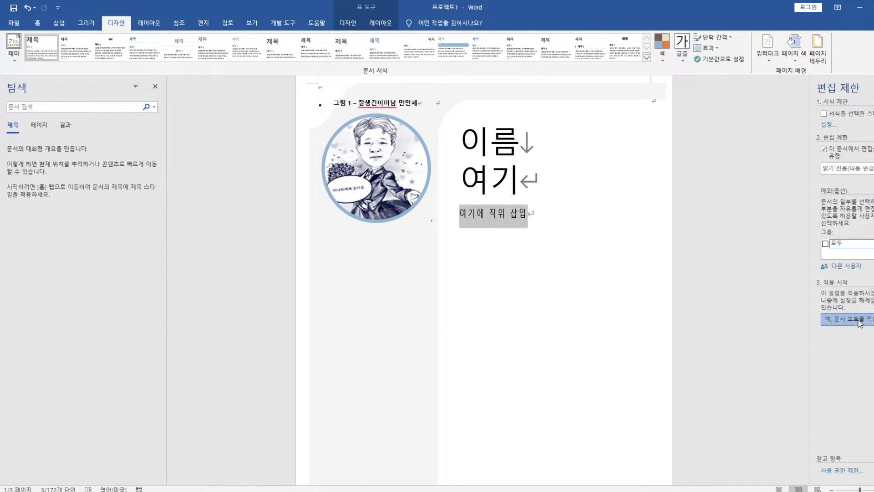
click(473, 294)
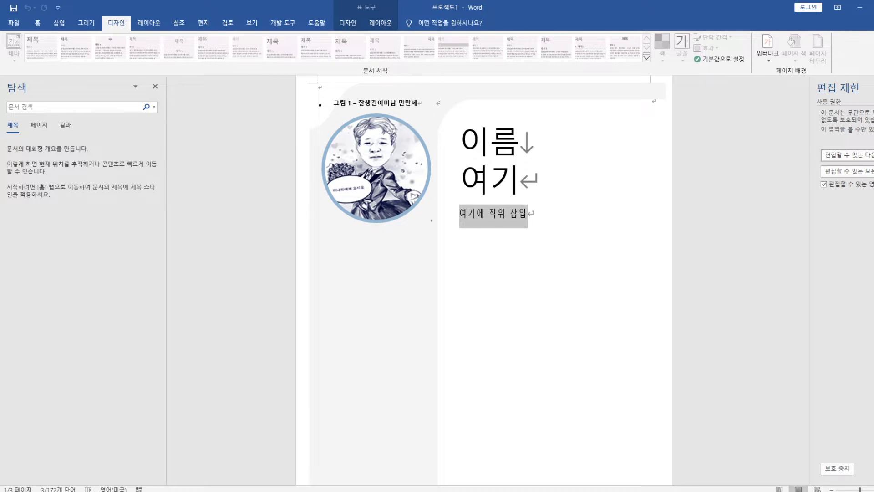
key(alt+F4)
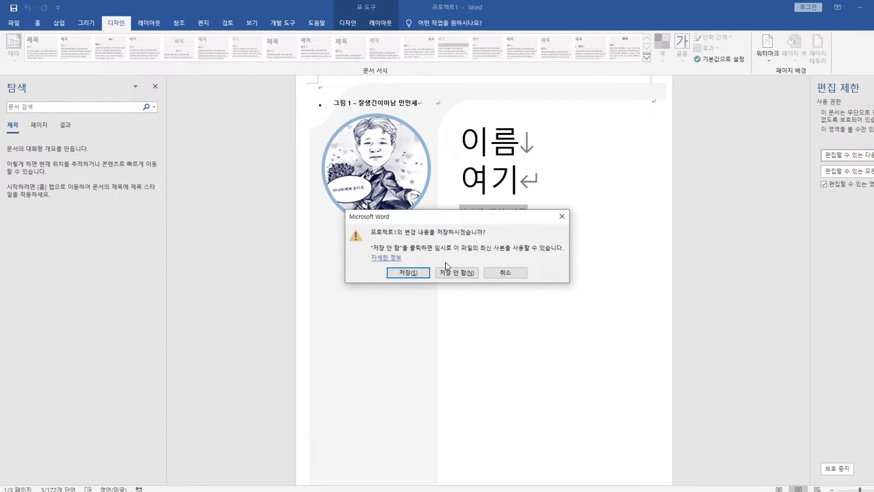
click(462, 275)
Open the 프로젝트2 document from the desktop and look over its résumé page.
double_click(451, 157)
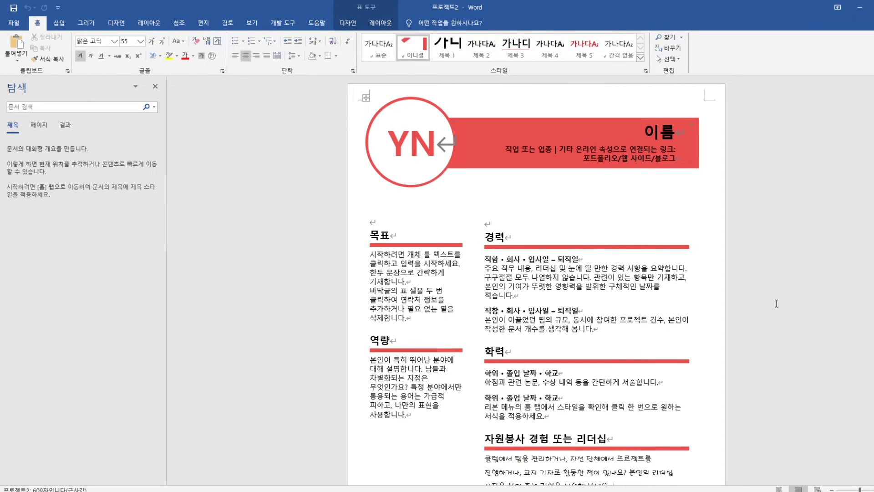
scroll(710, 292, down, 3)
scroll(711, 294, up, 2)
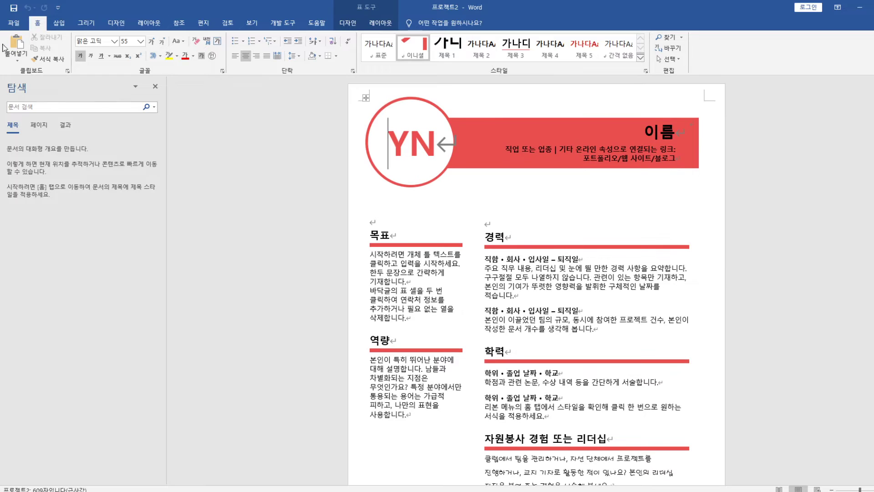
click(13, 22)
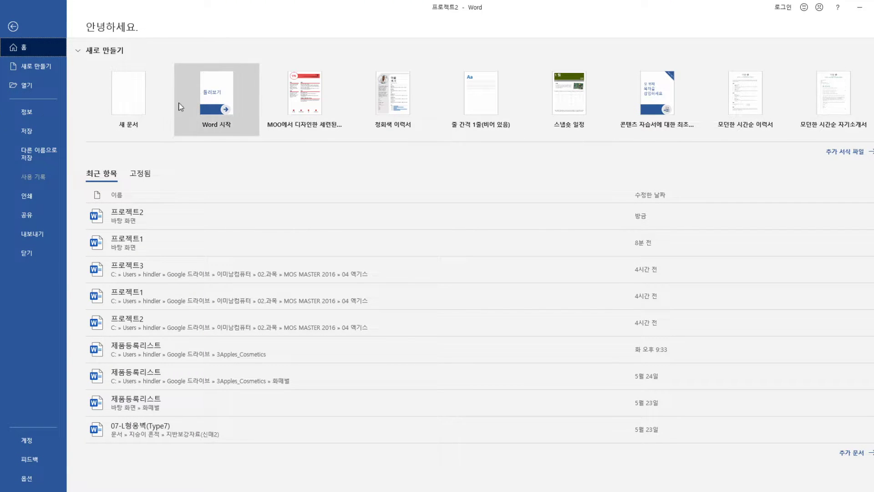
click(13, 26)
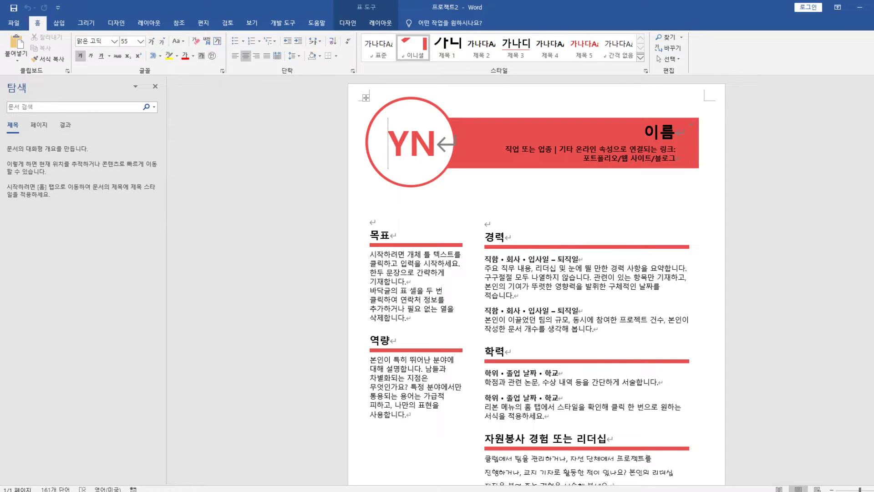
Set the default font for this document only to Bookman Old Style at 12 pt.
click(222, 71)
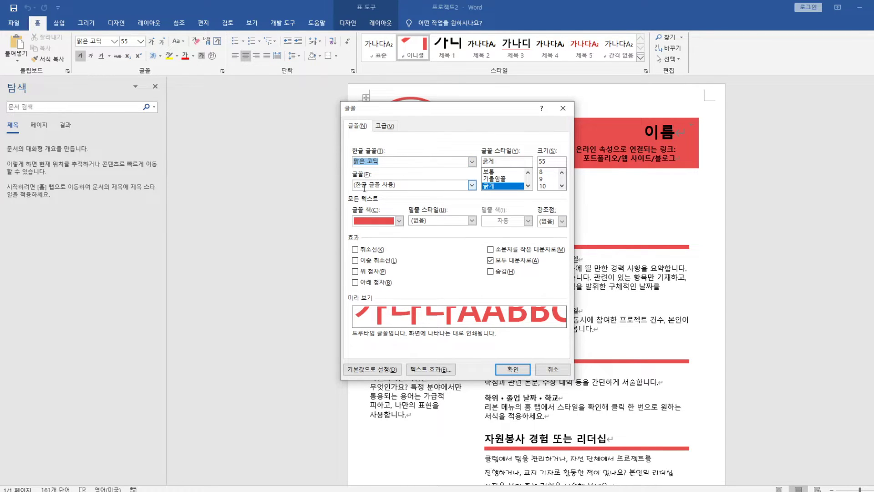
click(396, 186)
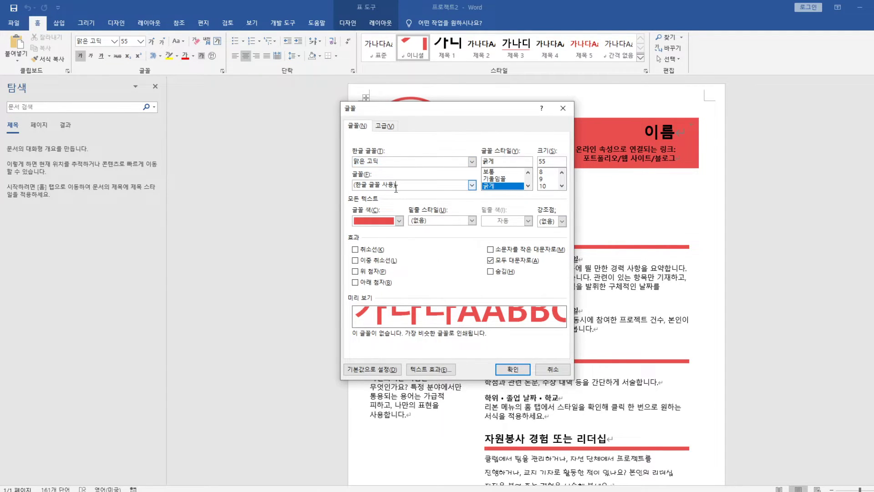
double_click(396, 186)
text(bookman old style)
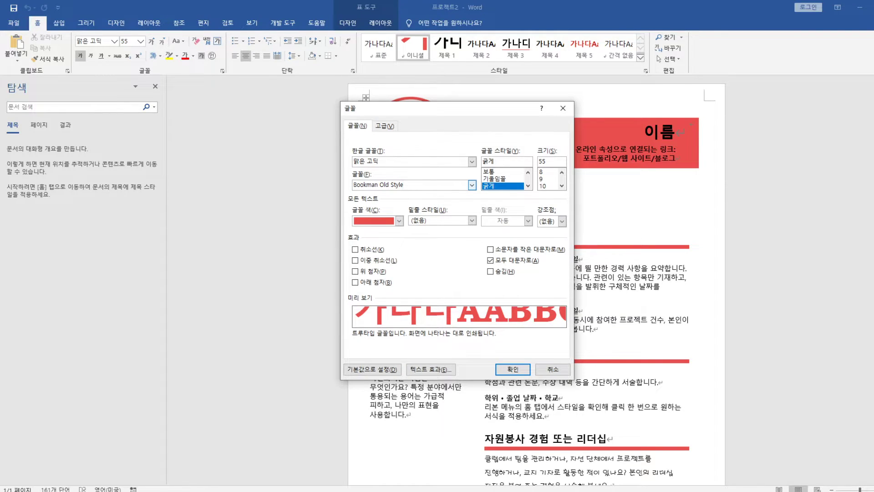
click(562, 186)
click(547, 178)
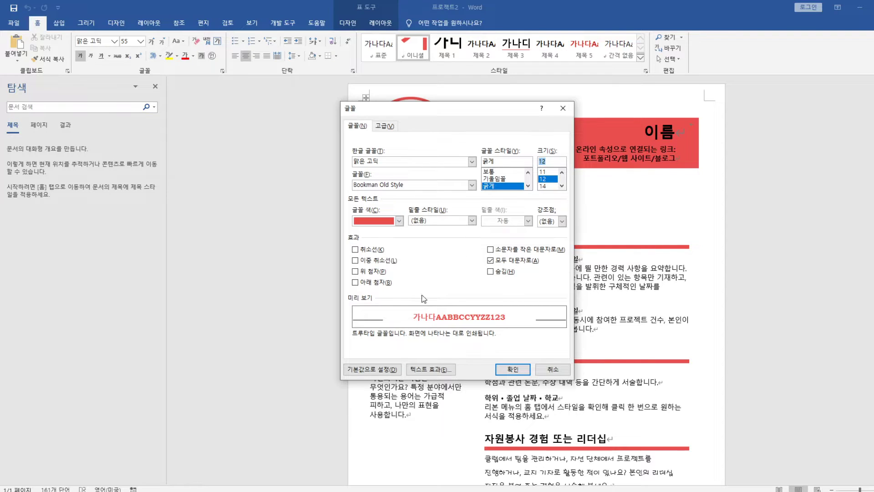
click(380, 370)
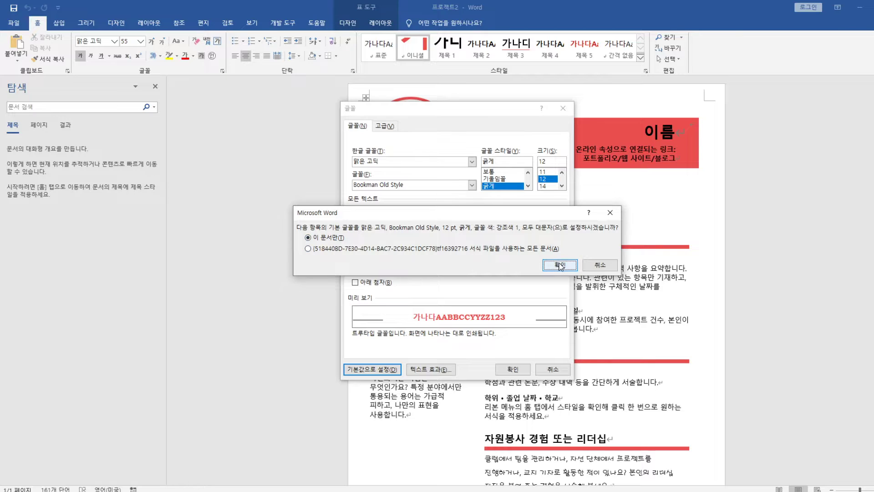
click(561, 265)
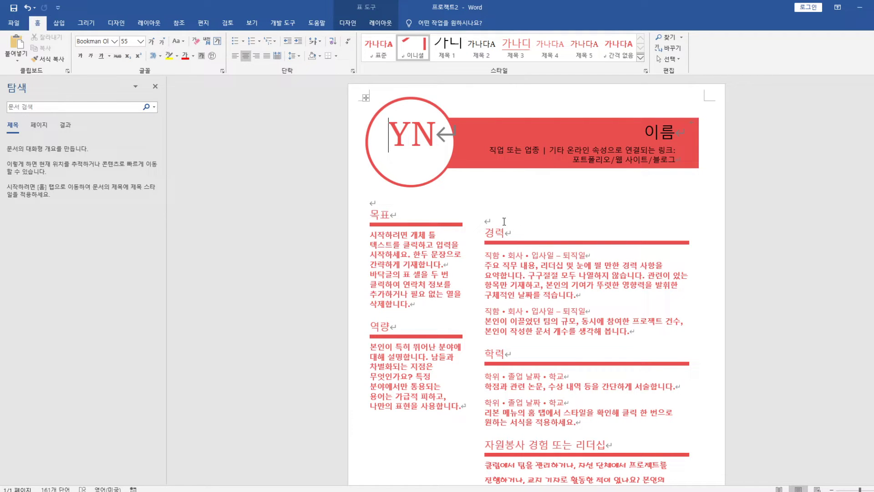
Select the whole body paragraph under the 자원봉사 경험 또는 리더십 heading.
click(494, 221)
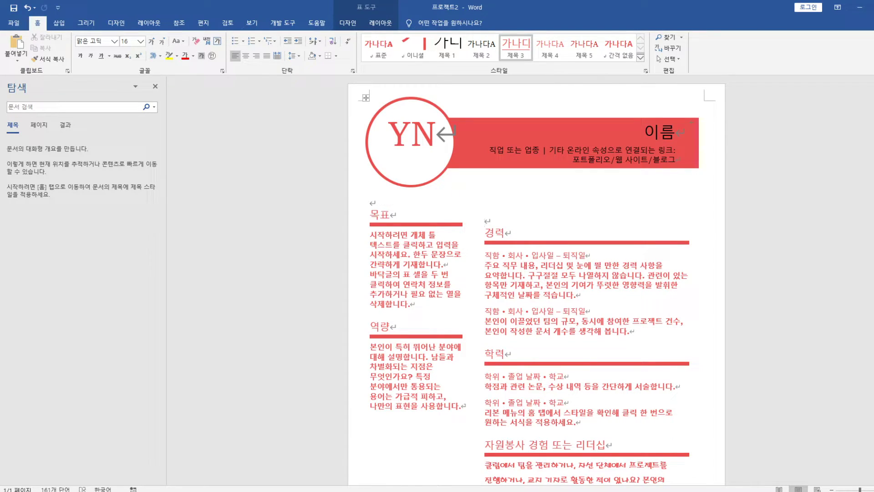
scroll(688, 373, down, 1)
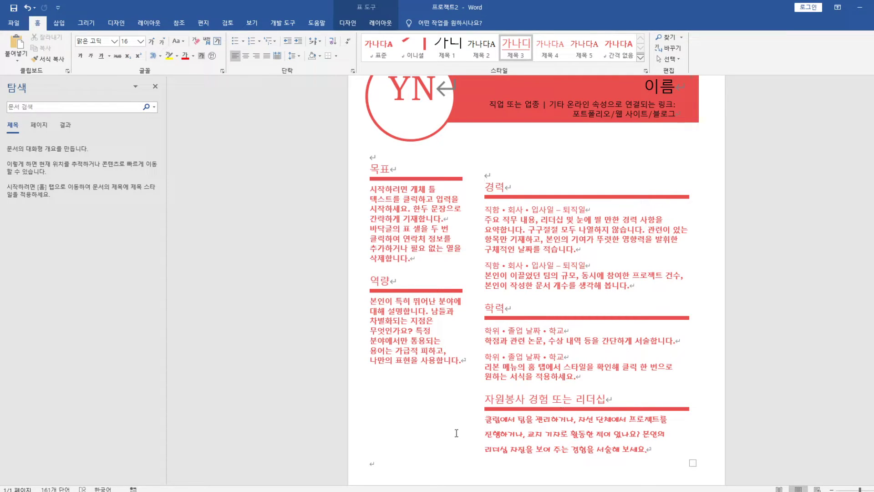
triple_click(486, 420)
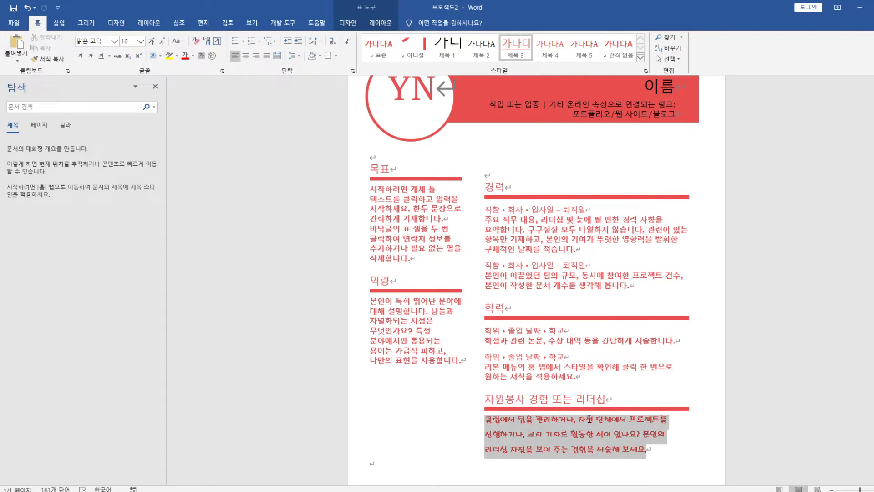
click(479, 420)
click(646, 445)
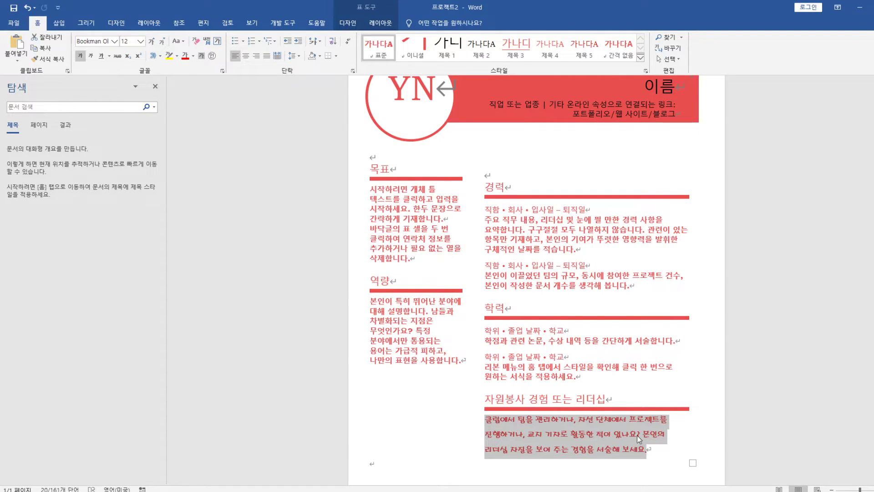
Try creating a style named 경험 from the selected paragraph through its detailed settings, and undo it.
click(643, 58)
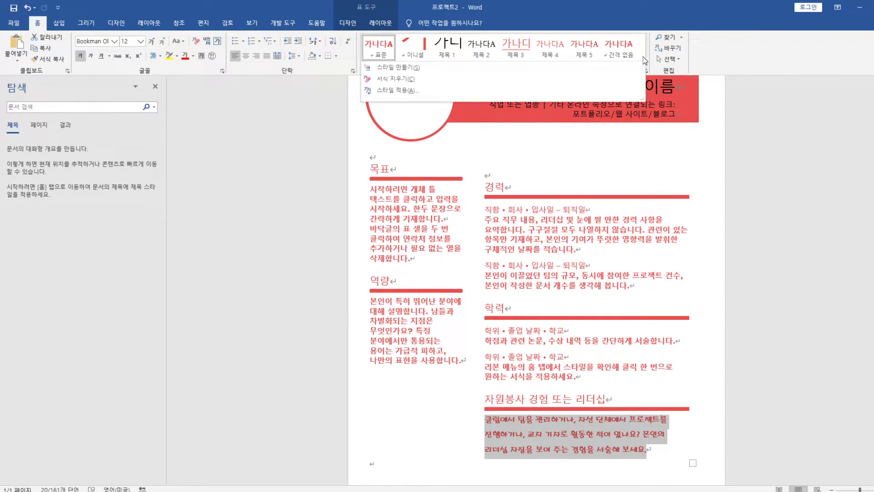
click(408, 68)
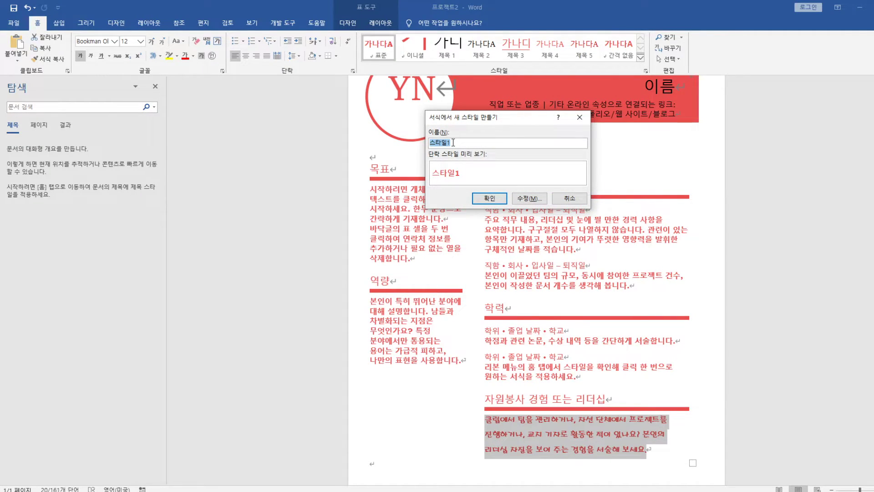
text(경험)
click(529, 198)
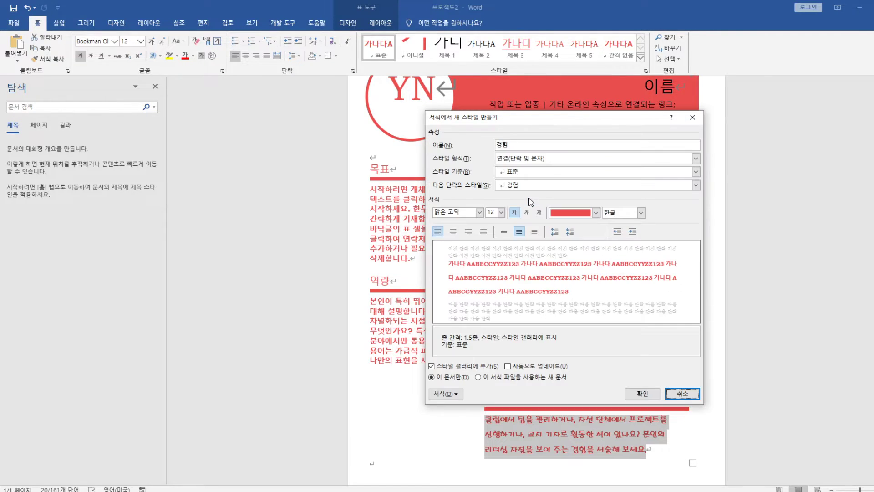
click(642, 393)
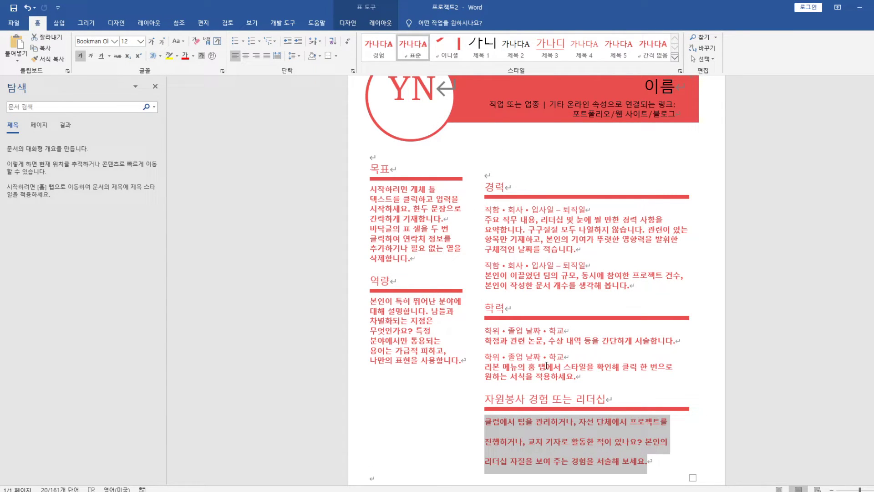
key(ctrl+z)
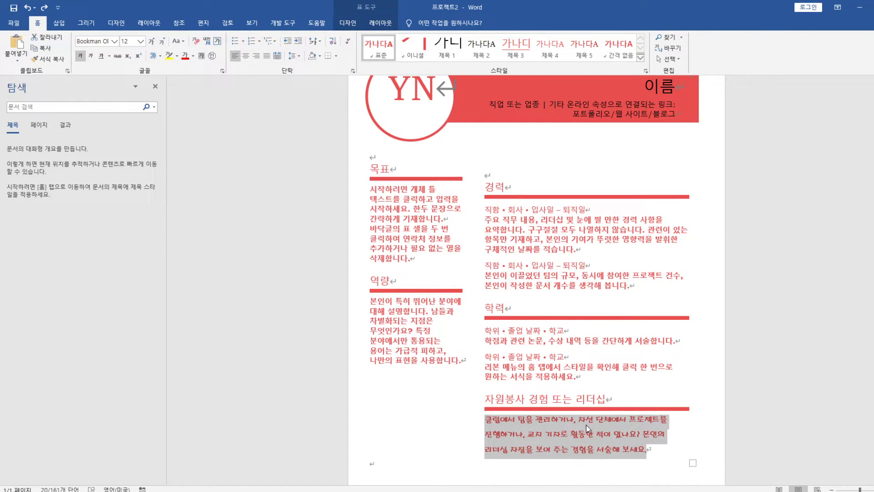
Create a new style named 경험 from the formatting of the selected volunteer-experience paragraph.
click(641, 63)
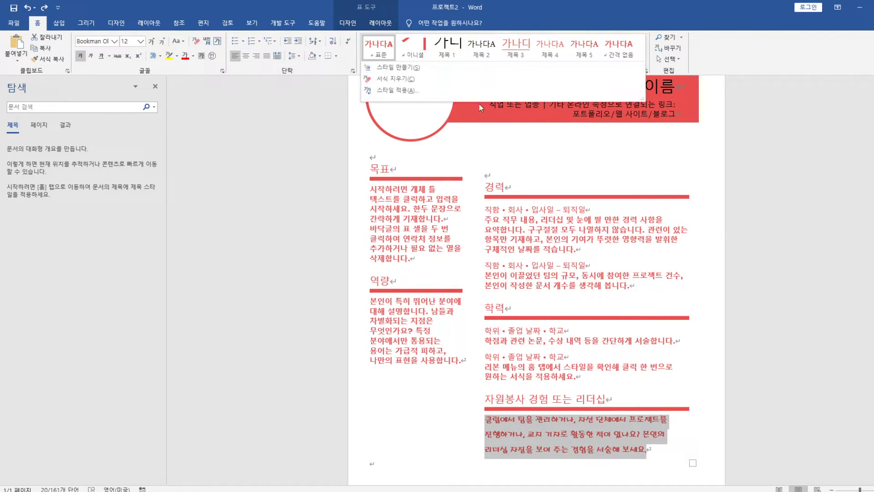
click(397, 71)
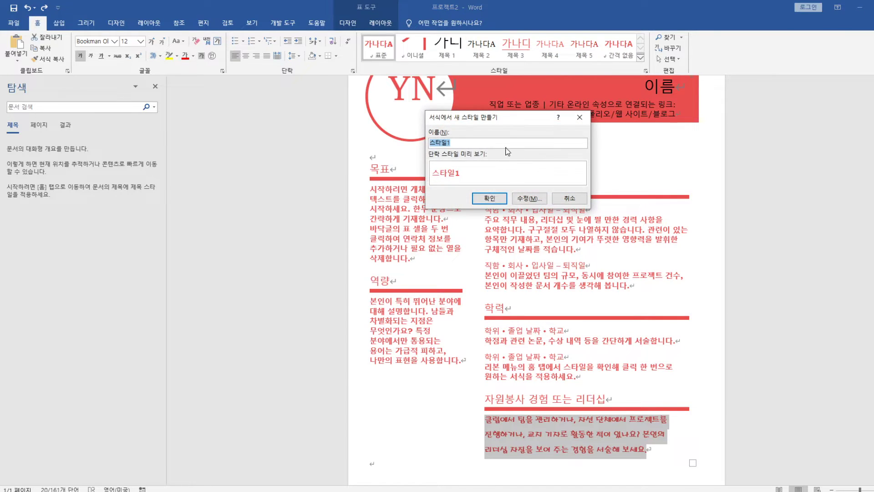
text(경험)
click(489, 199)
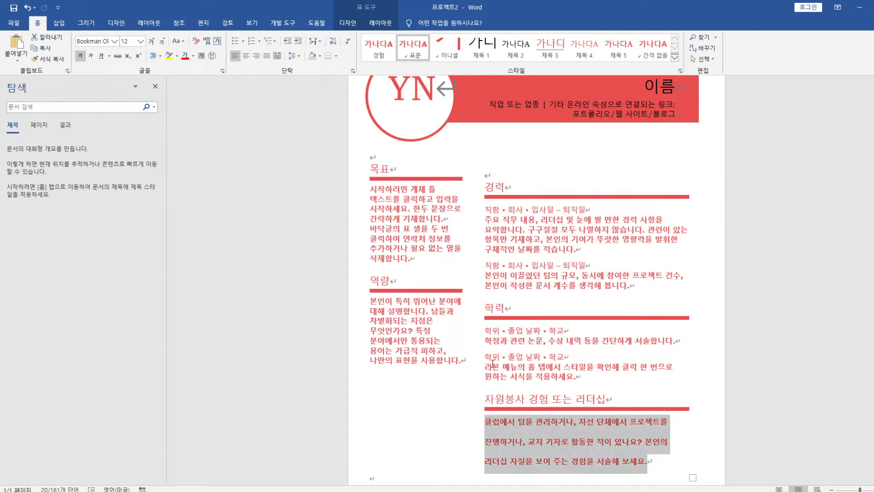
click(382, 48)
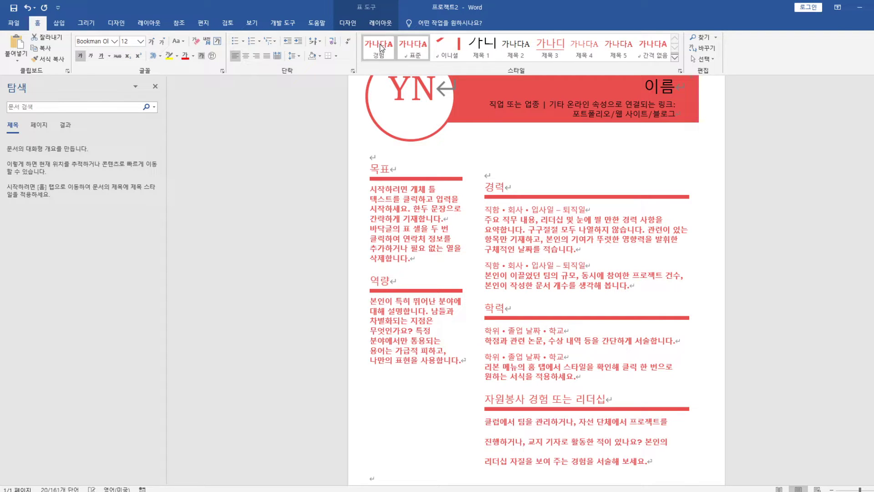
click(600, 458)
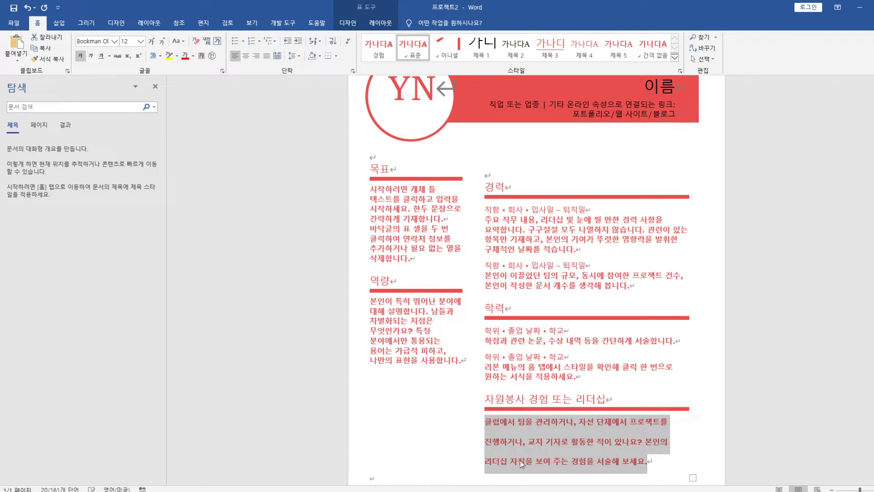
scroll(464, 433, down, 3)
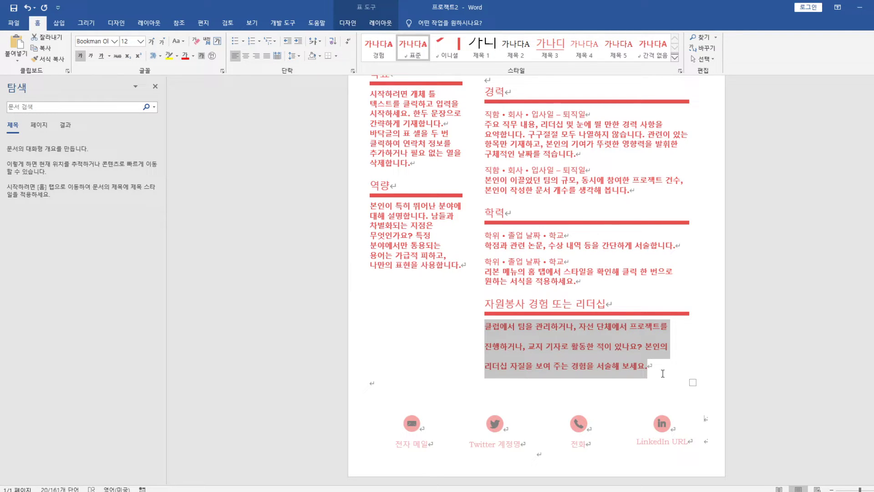
Create a blank document and enter 잘생긴이미남 만만세 as its first line.
click(15, 23)
click(107, 98)
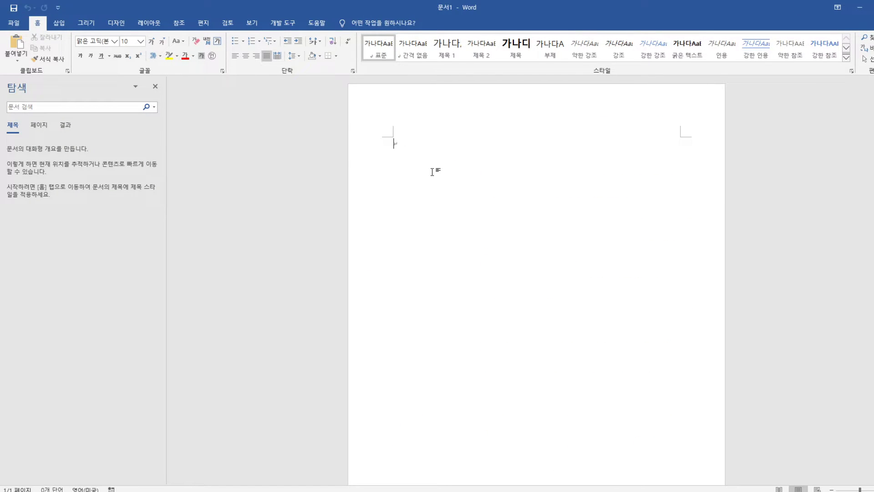
text(잘생긴)
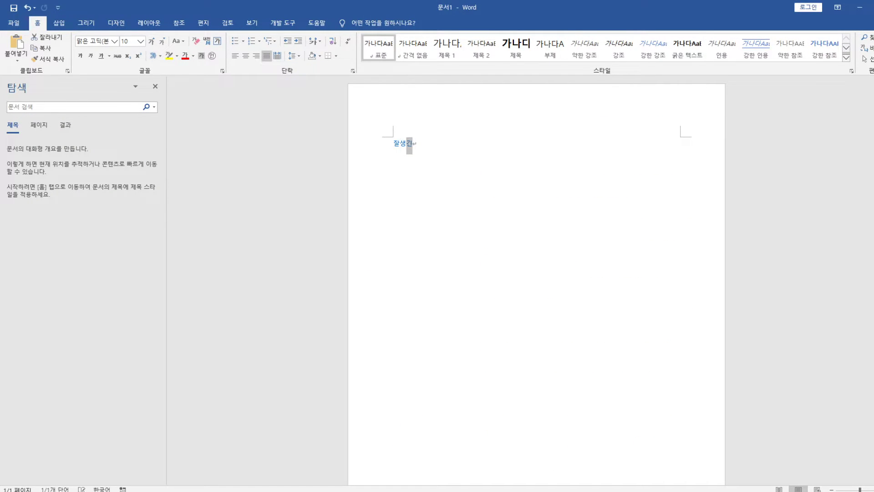
text(이미나ㅁ 만만세)
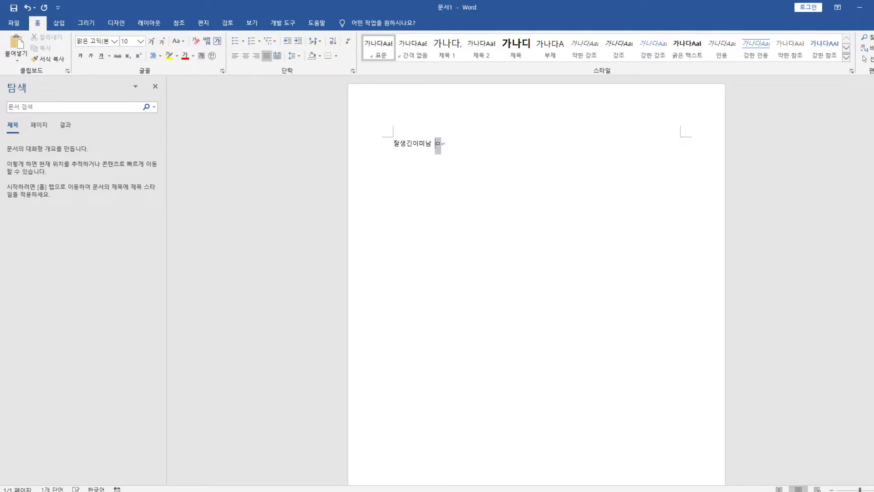
key(Return)
Make the first line bold, italic and underlined with a purple font colour.
drag(394, 144, 459, 145)
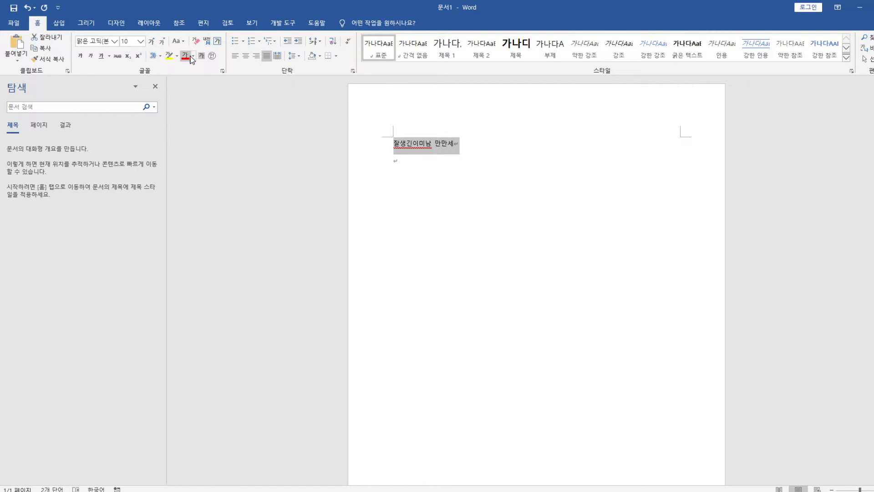
click(82, 56)
click(91, 56)
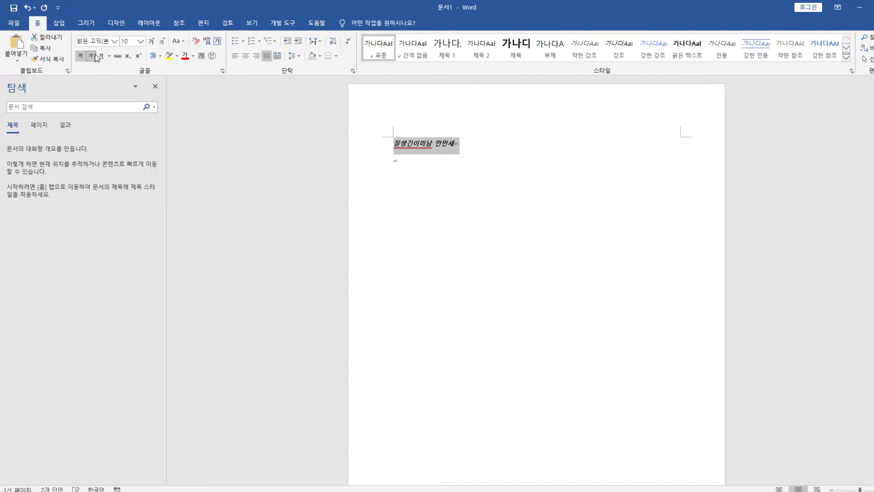
click(101, 55)
click(193, 57)
click(257, 142)
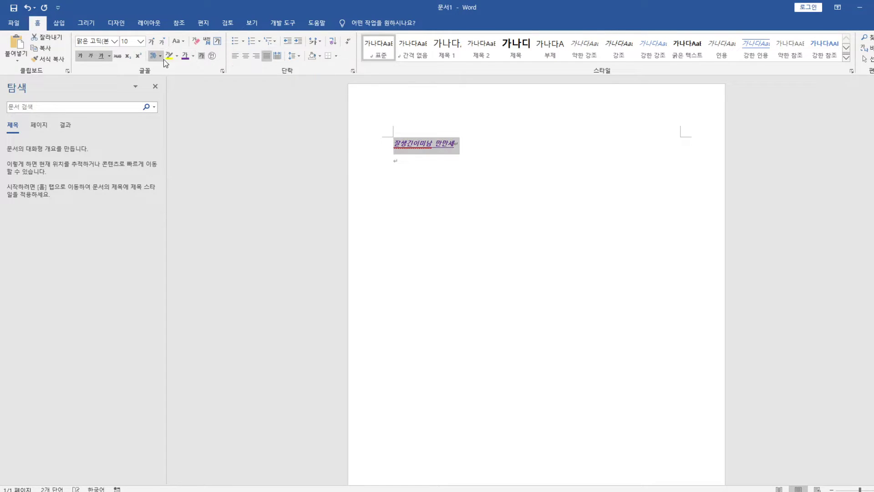
Enlarge the first line's font size to 22 pt.
click(151, 42)
click(152, 42)
click(151, 42)
click(152, 42)
click(151, 42)
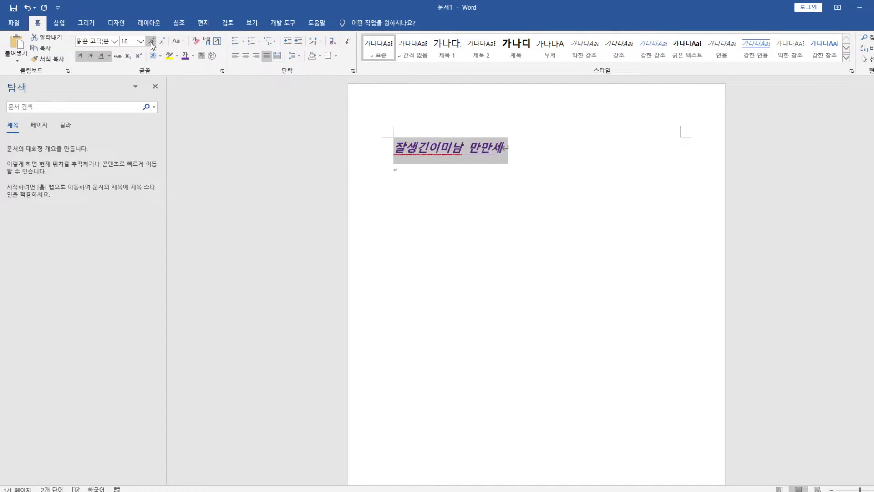
click(151, 42)
click(152, 42)
Add the plain lines 가나다라마나다 and 아자차카파타하 below the formatted first line.
click(415, 196)
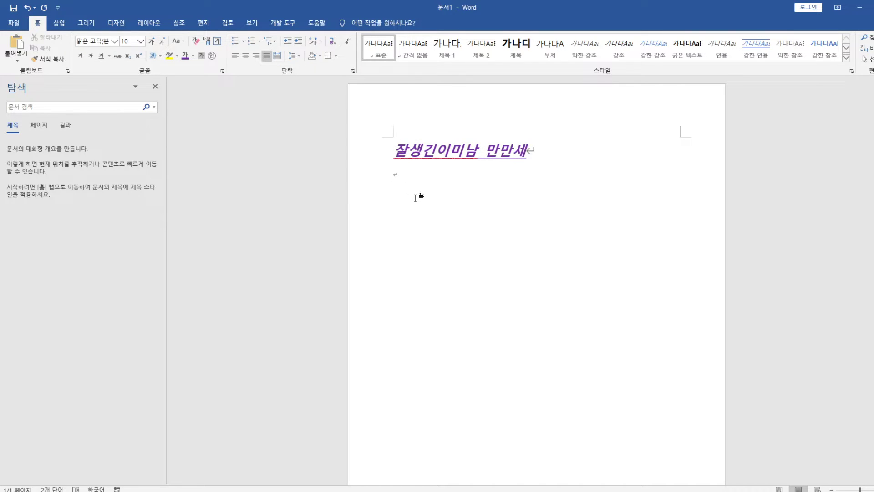
text(가나다라마나다)
key(Return)
text(아자차카파타하)
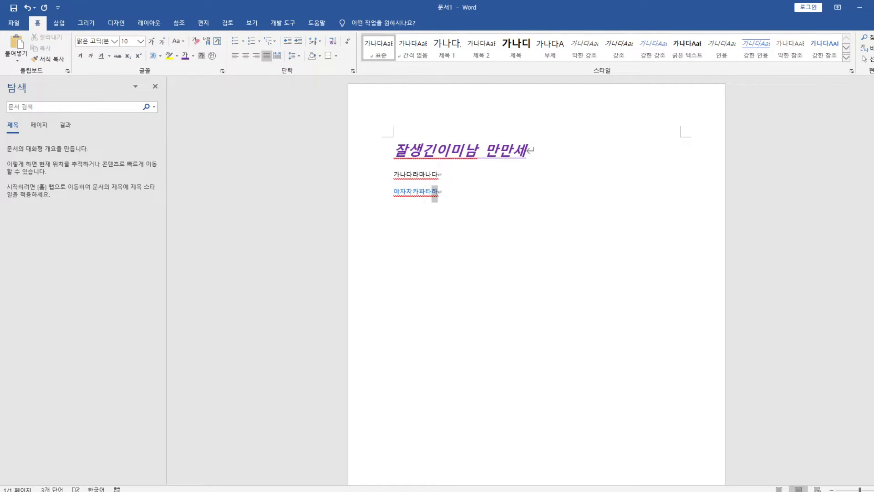
key(Return)
Create a new style named 잘생긴이미남 from the formatting of the whole first line.
drag(397, 150, 463, 151)
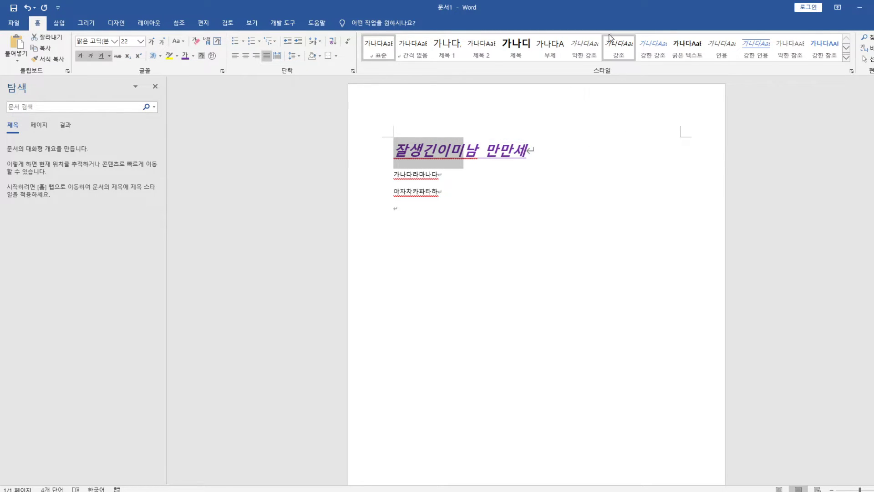
drag(394, 150, 575, 148)
click(451, 151)
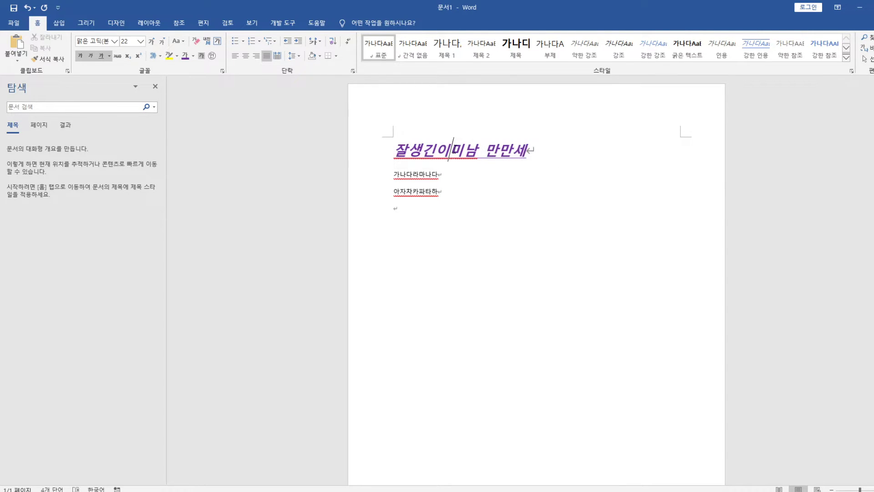
drag(529, 151, 394, 151)
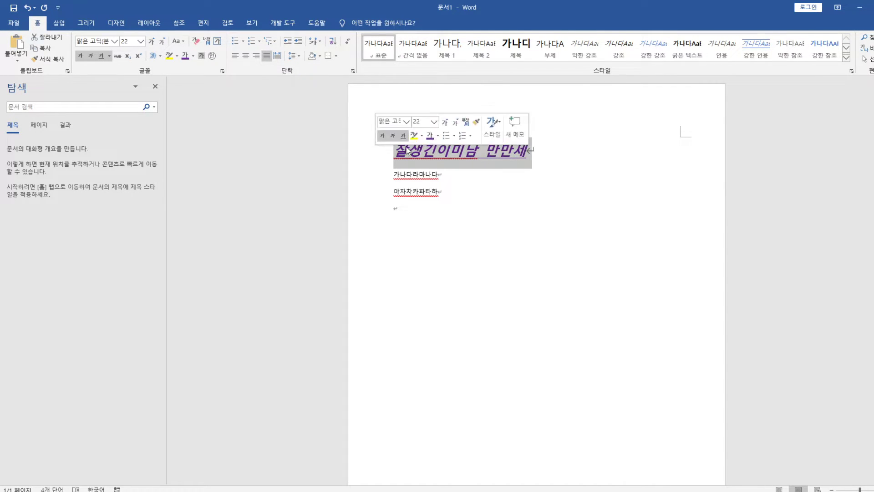
click(847, 61)
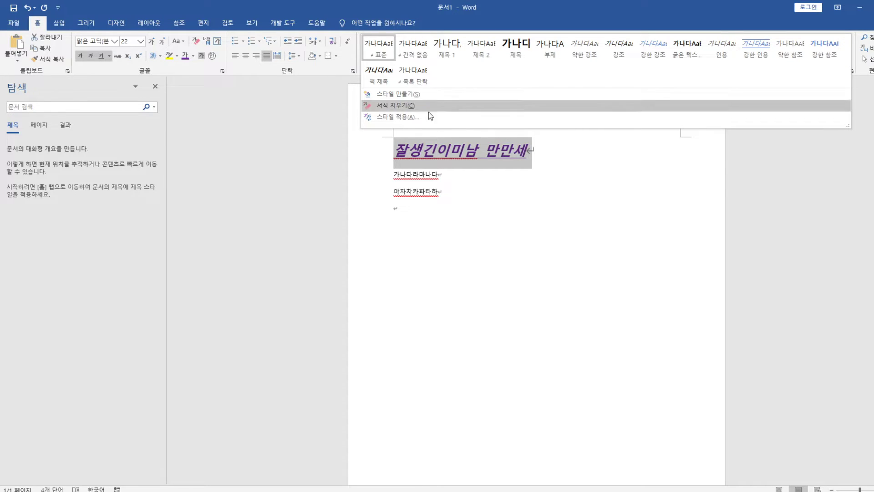
click(404, 117)
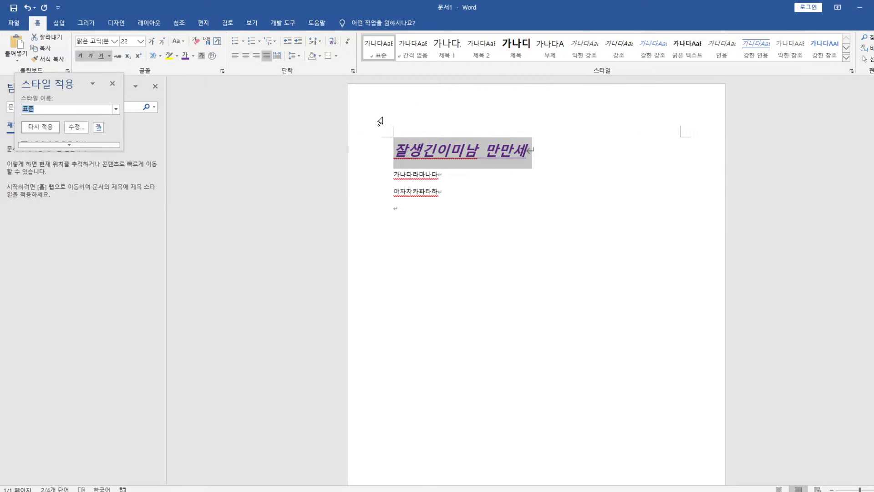
click(112, 84)
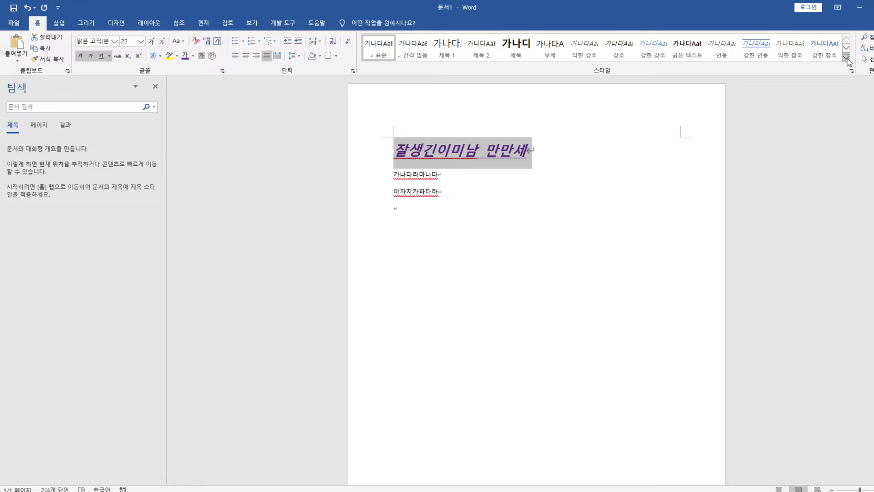
click(846, 58)
click(430, 93)
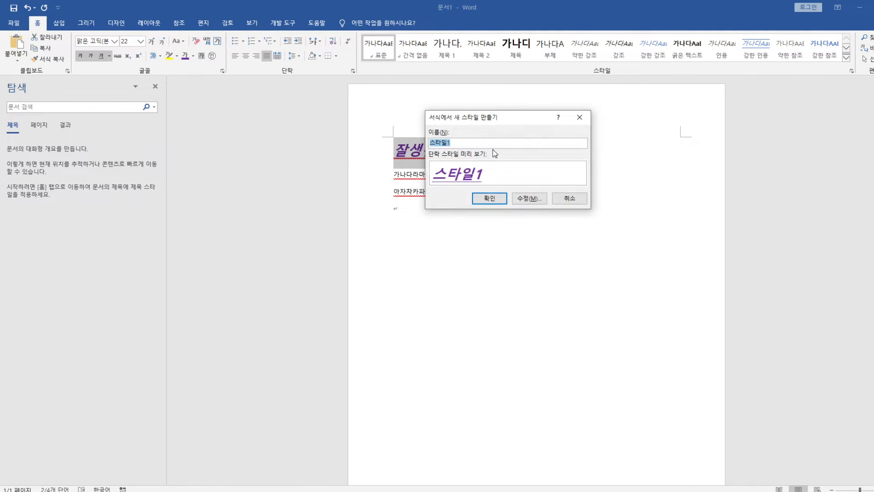
text(잘생긴이미남)
key(Return)
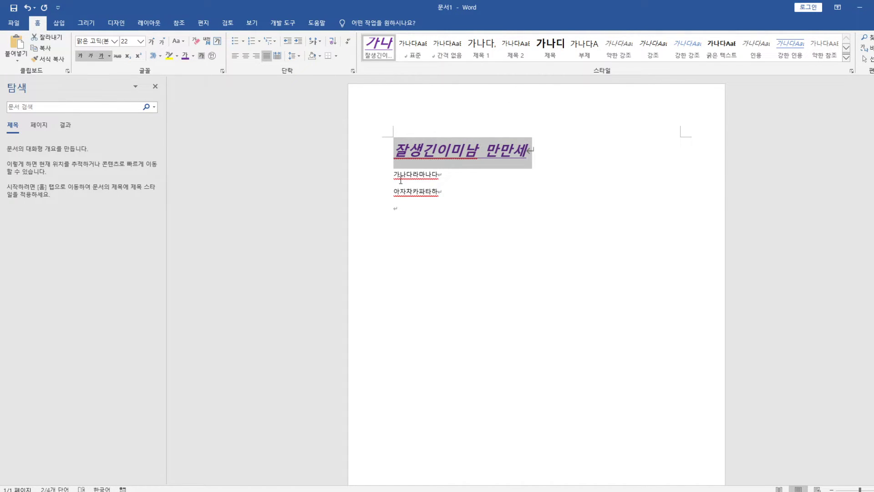
Apply the 잘생긴이미남 style to the third line, 아자차카파타하.
drag(393, 192, 441, 192)
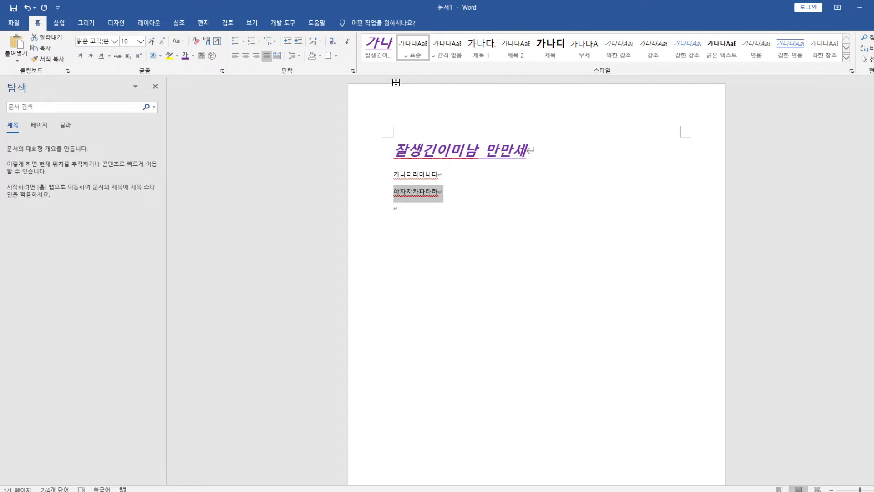
click(382, 48)
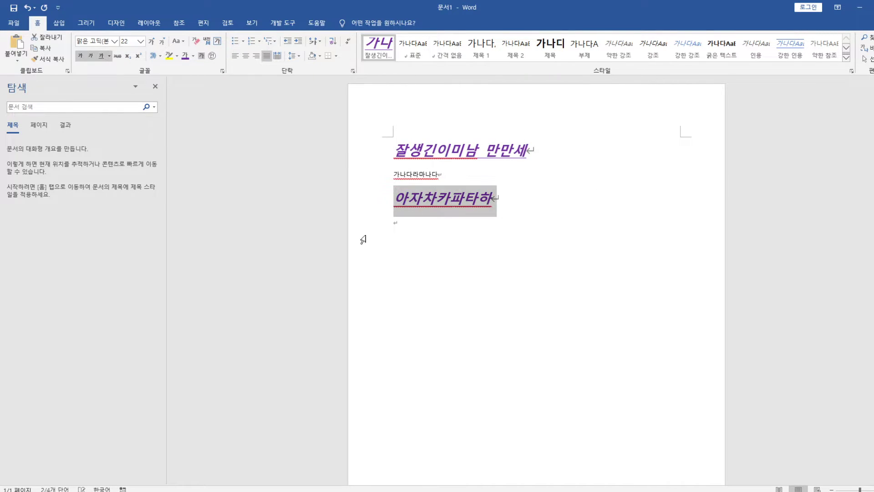
click(478, 286)
Switch all three lines to the 제목 style, followed by the custom 잘생긴이미남 style.
drag(493, 199, 363, 136)
click(555, 50)
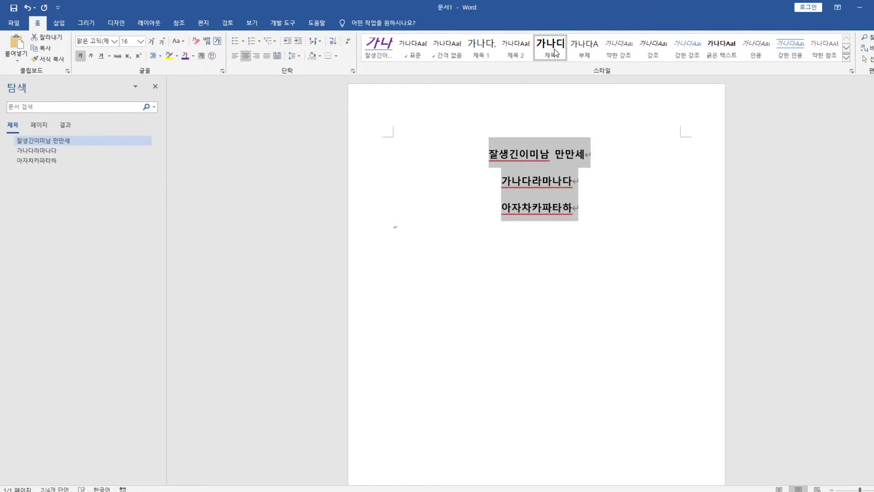
click(378, 45)
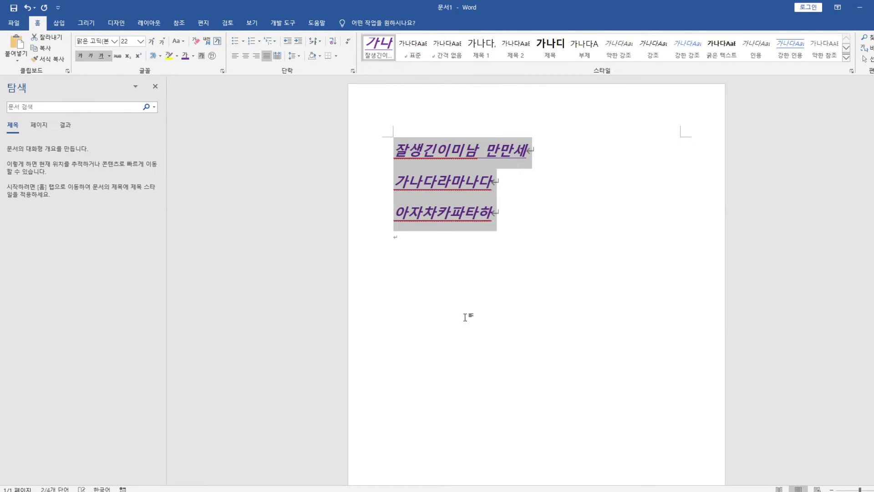
Return to the 프로젝트2 document and start a custom theme colour set with 강조 1 set to standard dark blue.
click(859, 8)
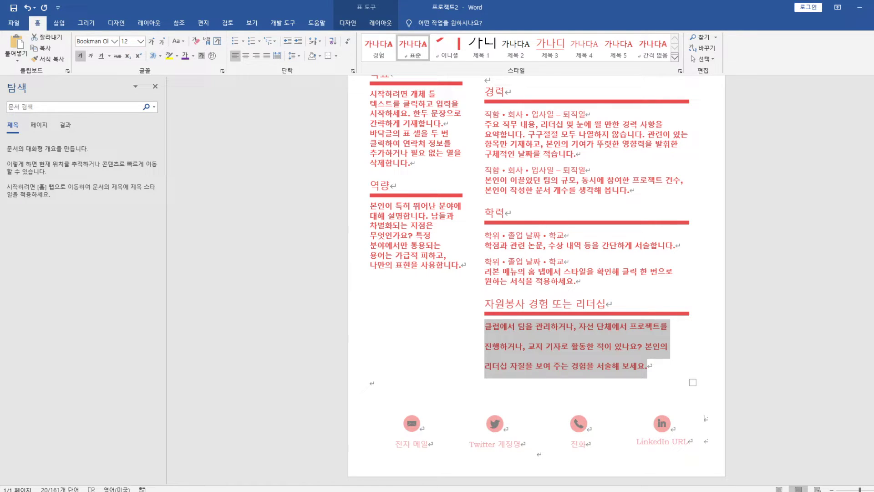
scroll(666, 310, up, 4)
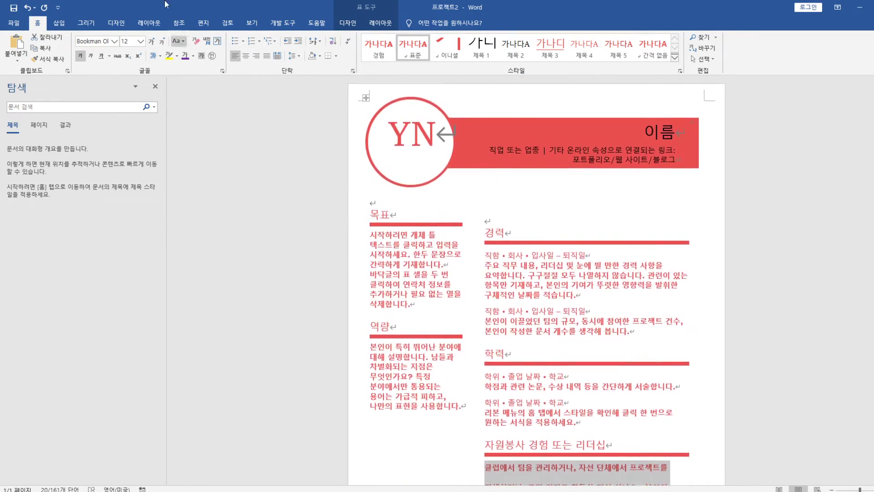
click(117, 27)
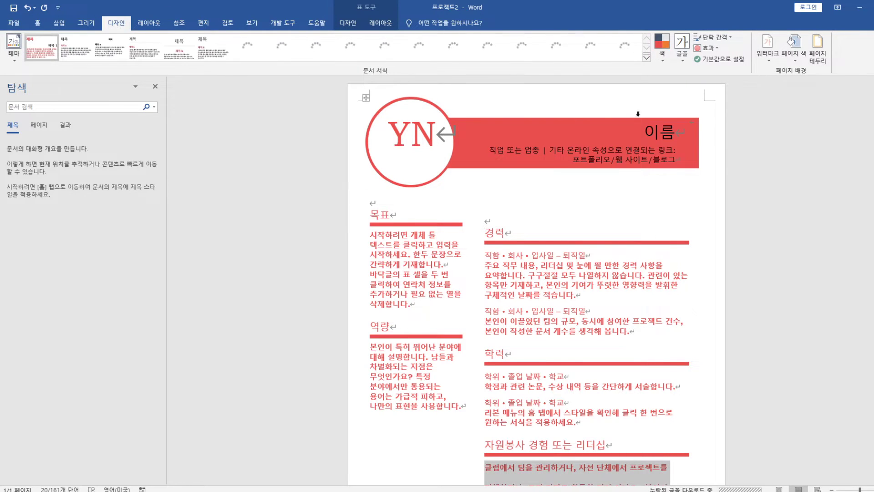
click(664, 60)
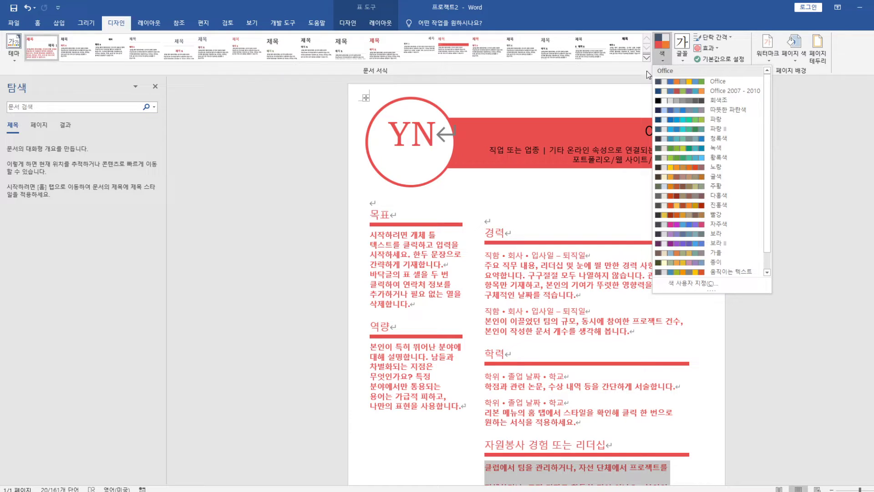
click(693, 284)
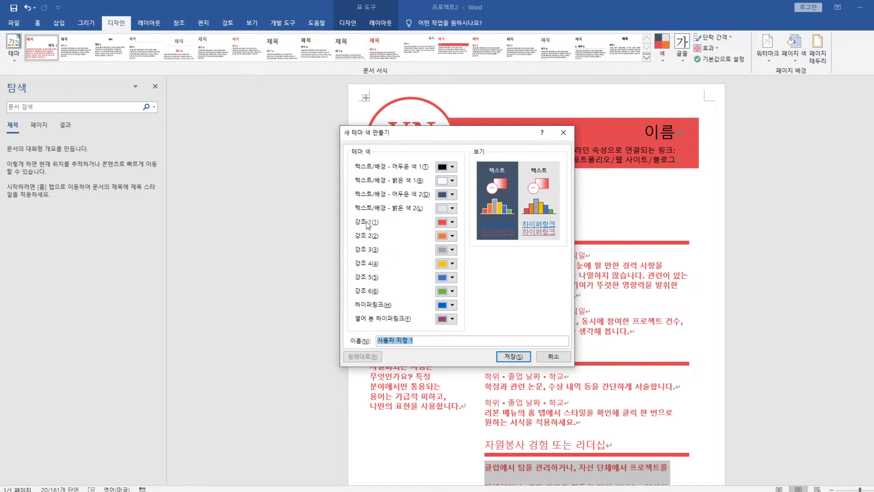
click(452, 222)
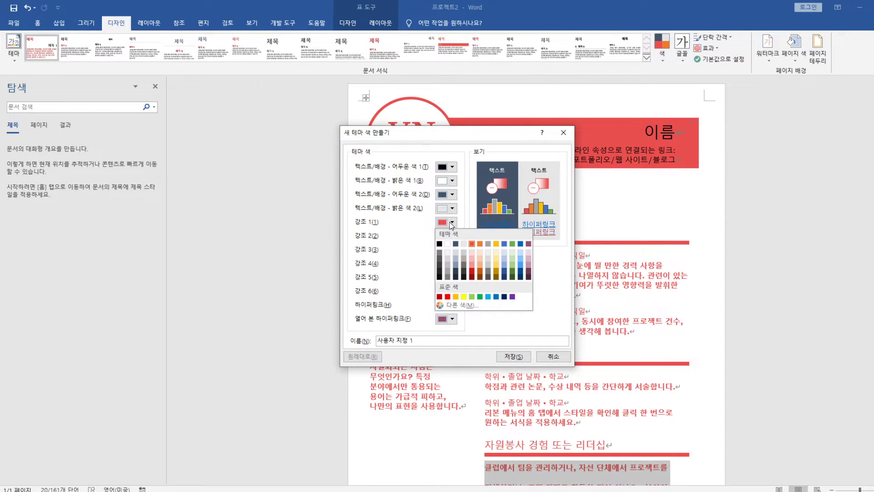
click(504, 297)
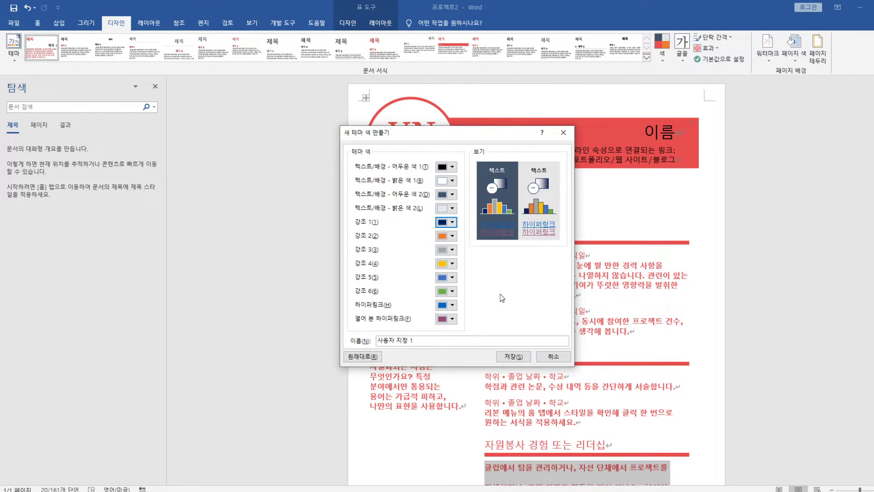
Save the custom theme colour set under the name Bellows College and check it in the list of colour sets.
click(420, 341)
drag(420, 341, 362, 350)
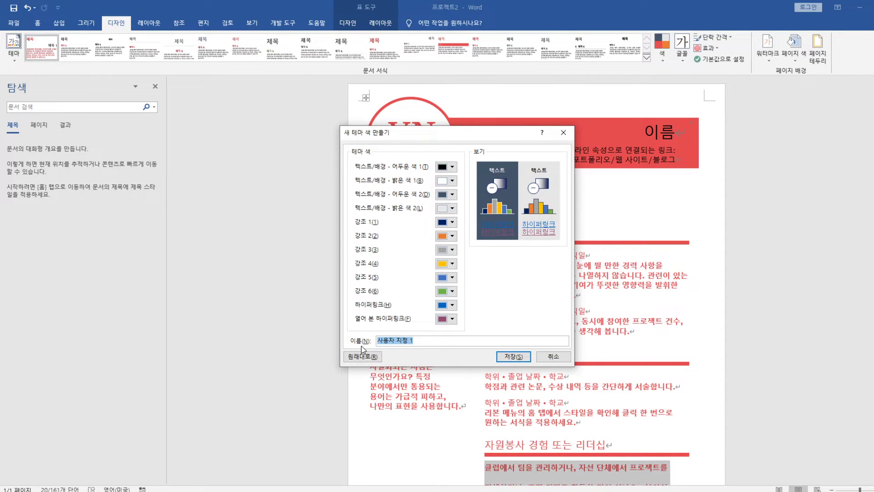
text(Bellows College)
key(Return)
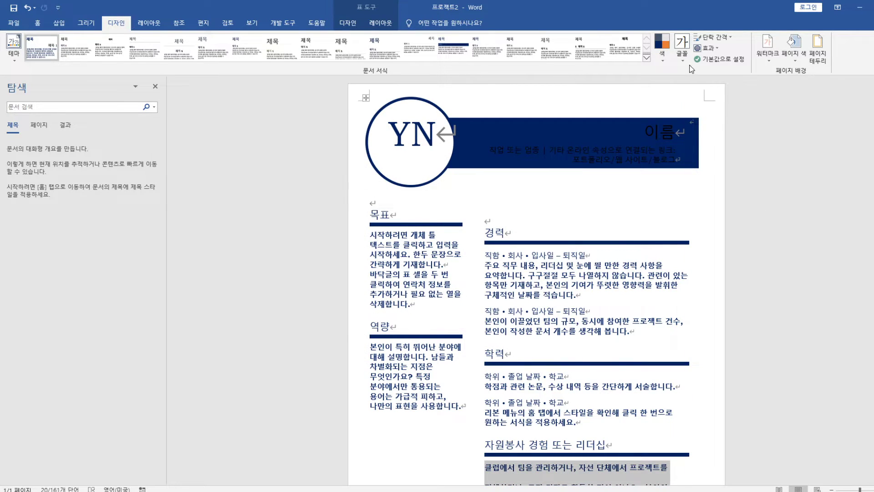
click(662, 50)
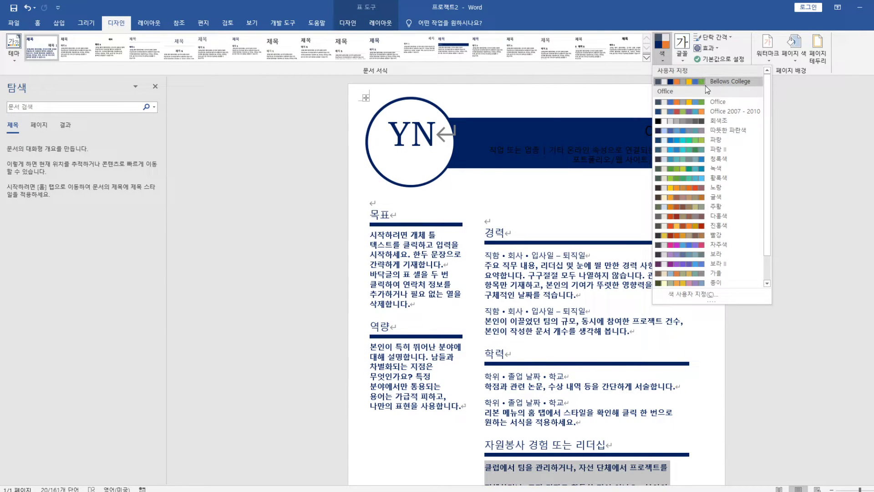
click(811, 130)
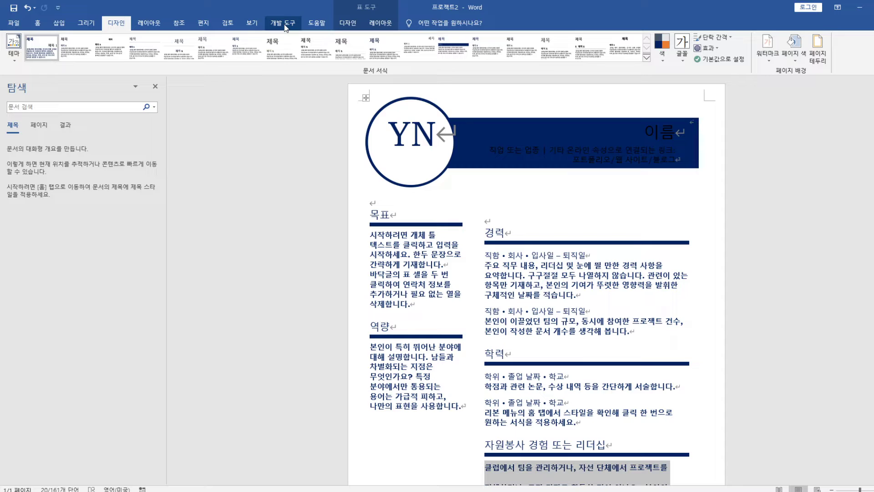
Turn on the editing restriction that limits formatting to selected styles, keeping the default style selection and declining removal of disallowed formatting.
scroll(285, 26, down, 4)
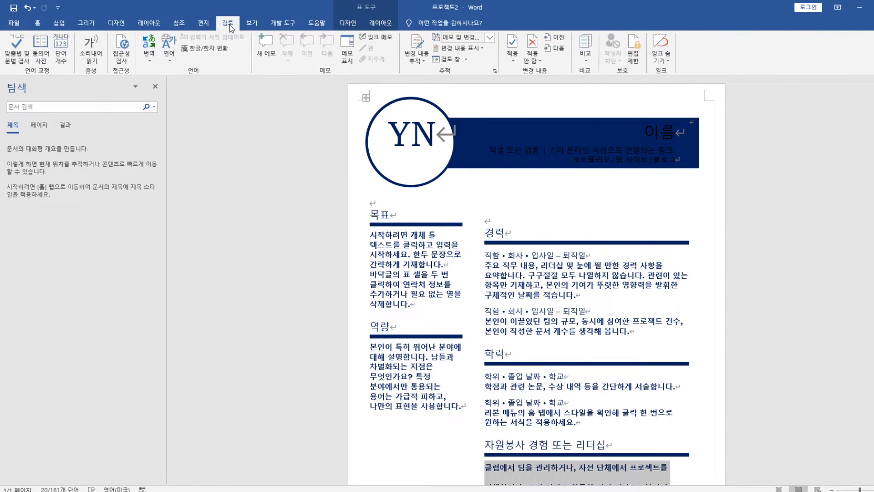
click(286, 23)
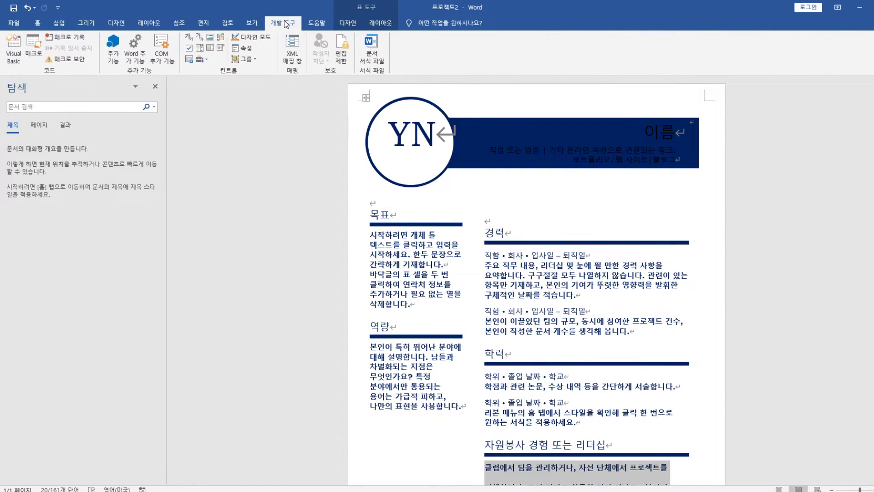
click(342, 50)
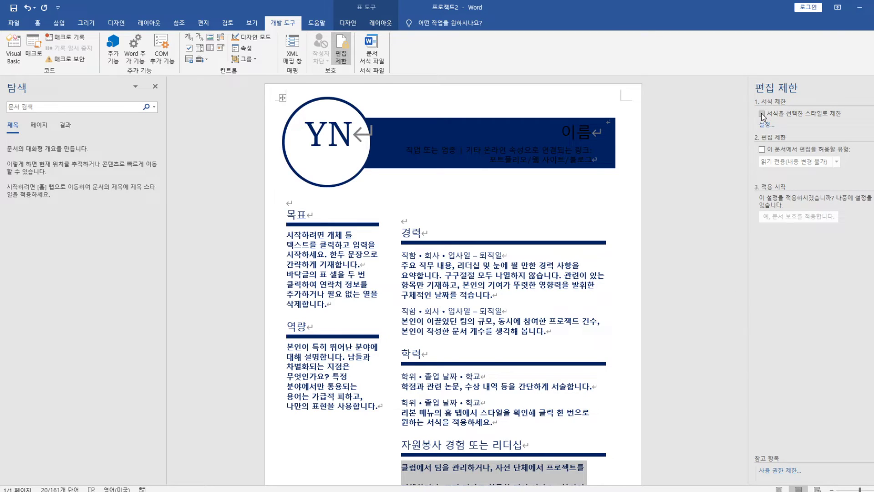
click(762, 114)
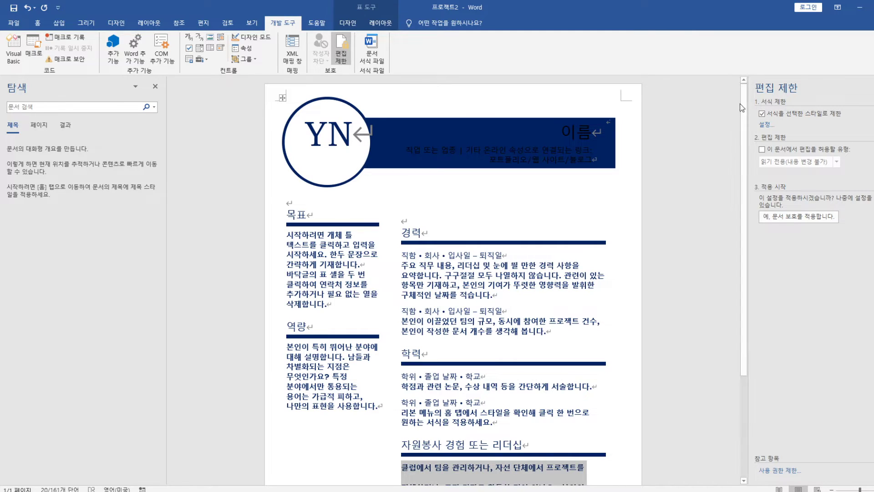
click(765, 126)
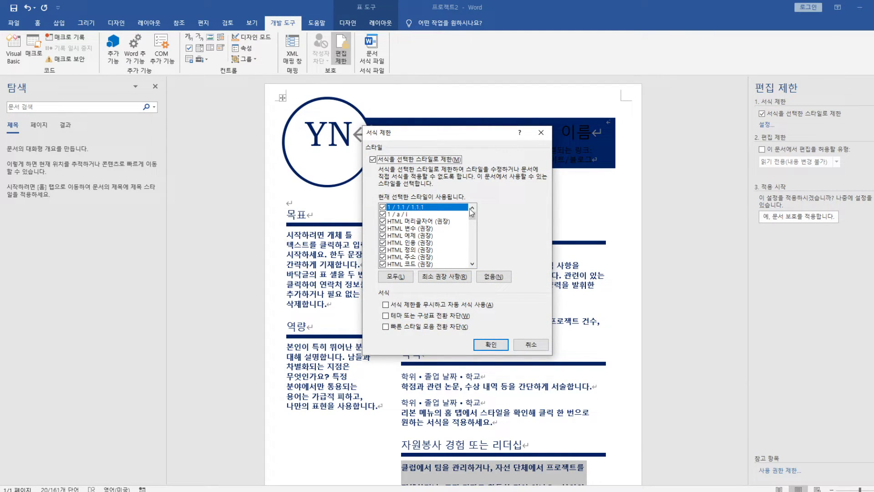
drag(452, 133, 622, 120)
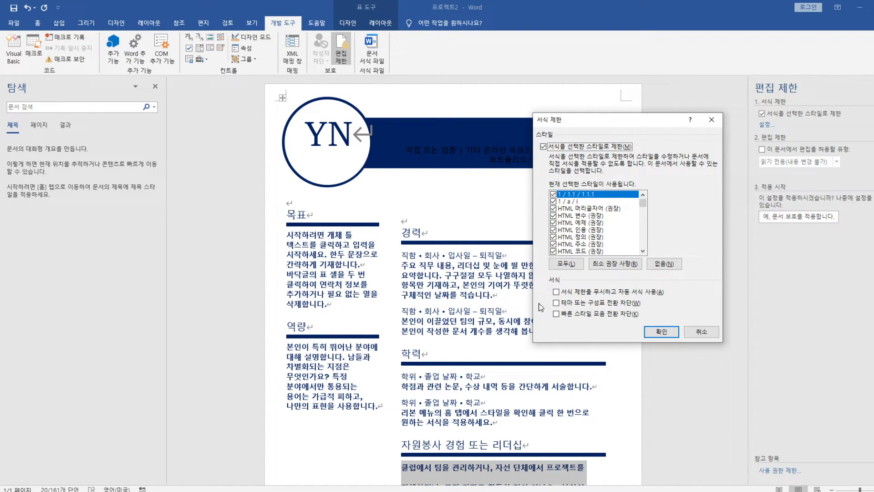
click(661, 331)
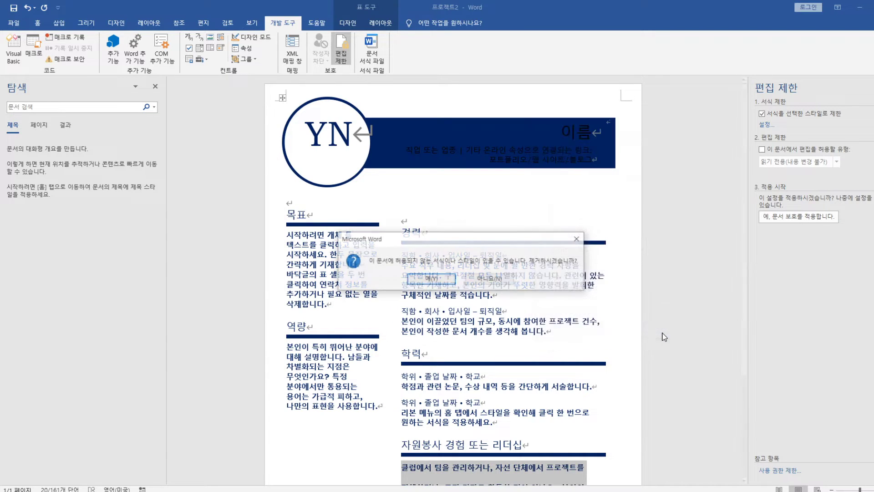
drag(468, 239, 552, 226)
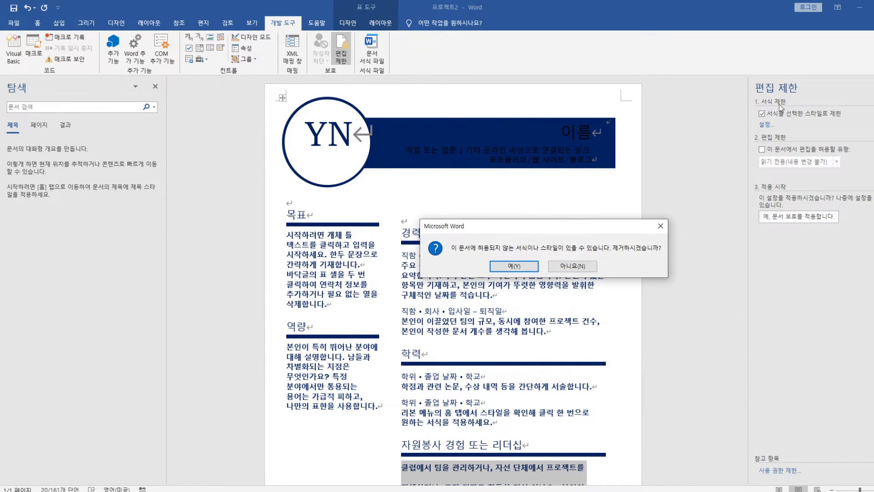
click(576, 265)
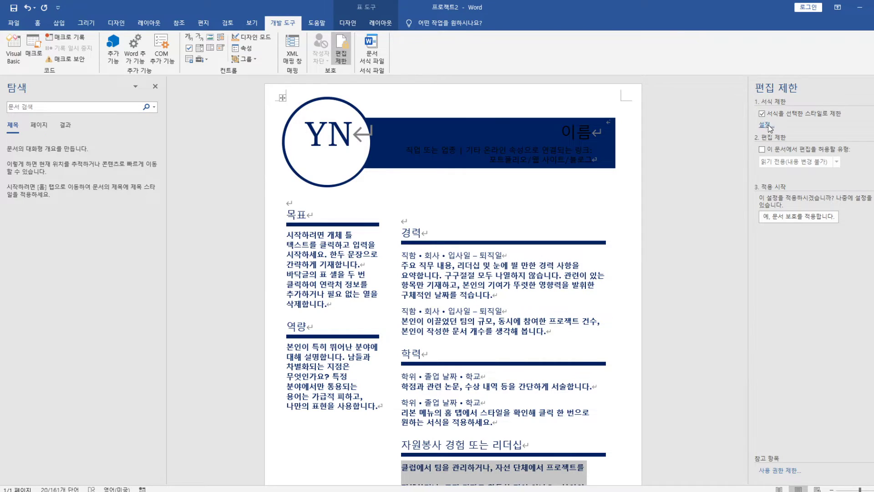
Reconfirm the formatting restriction settings and accept removing the formatting and styles that are not allowed.
click(766, 125)
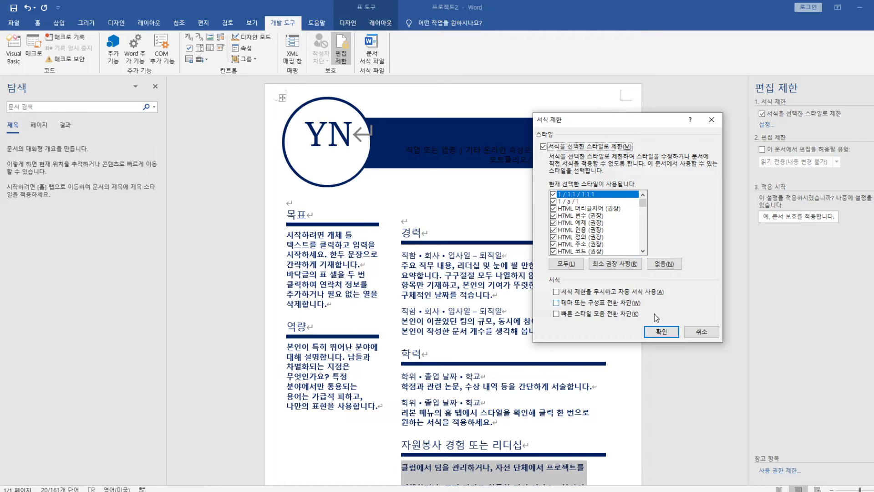
click(661, 332)
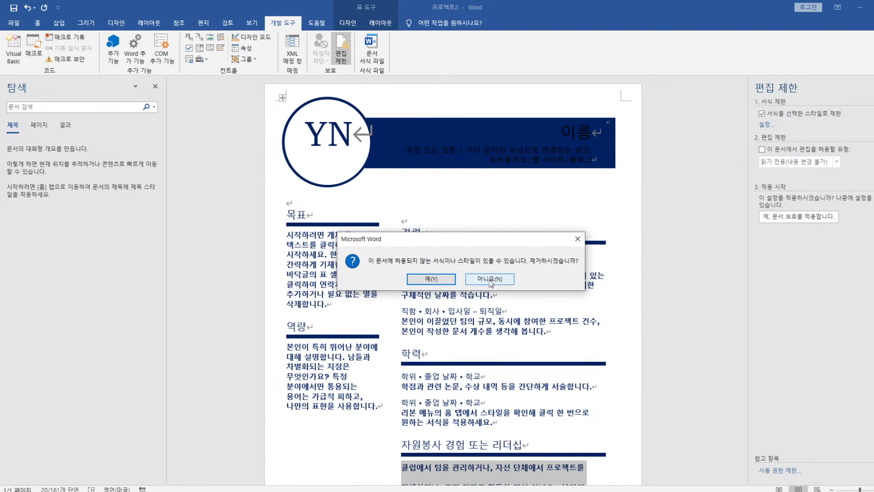
click(429, 278)
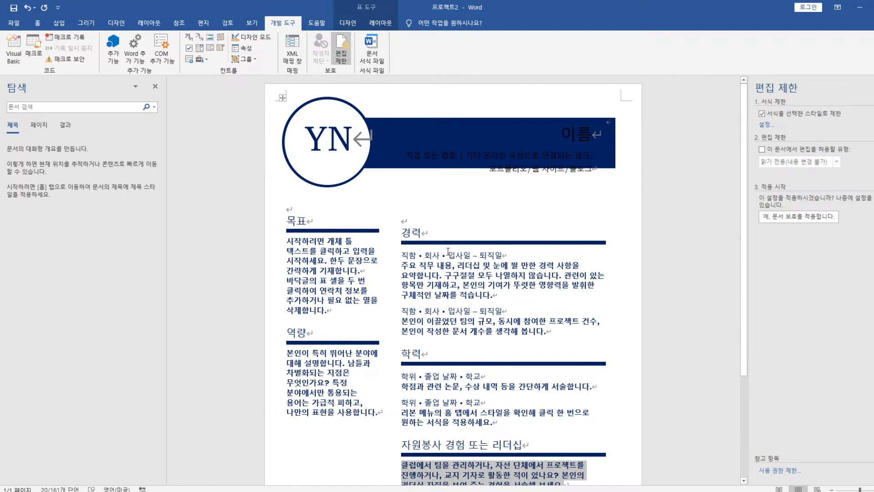
Insert a SaveDate field from the 날짜 및 시간 category in the blank paragraph above 목표, using the date format yyyy년 M월 d일.
click(288, 210)
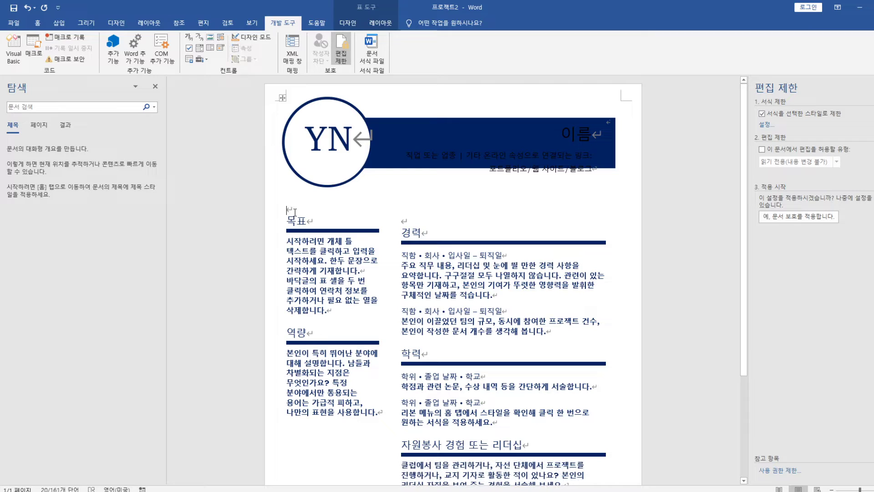
click(60, 24)
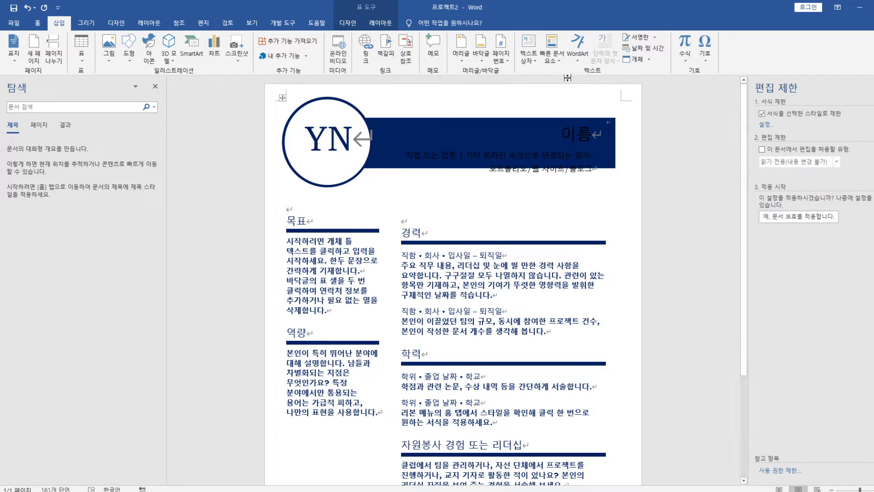
click(554, 59)
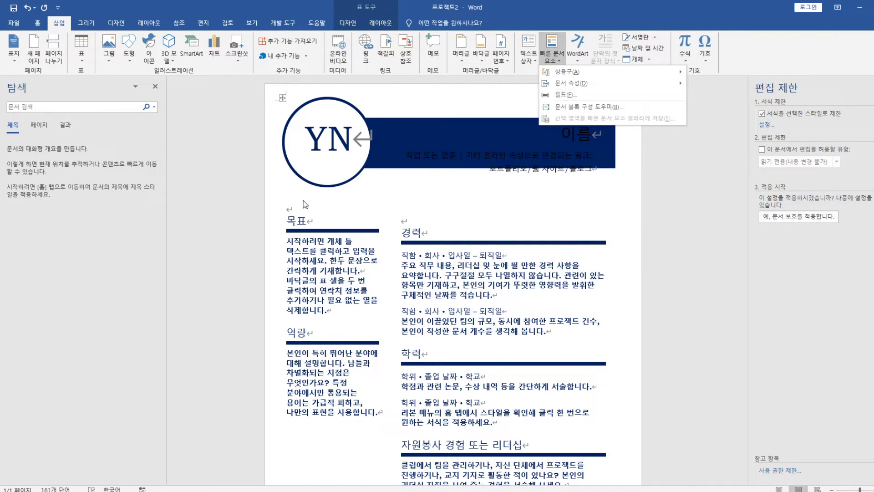
right_click(293, 212)
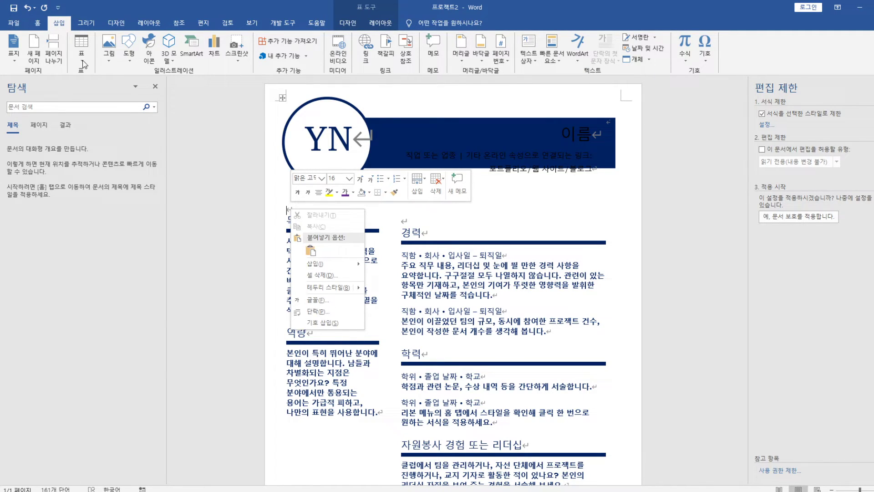
click(553, 61)
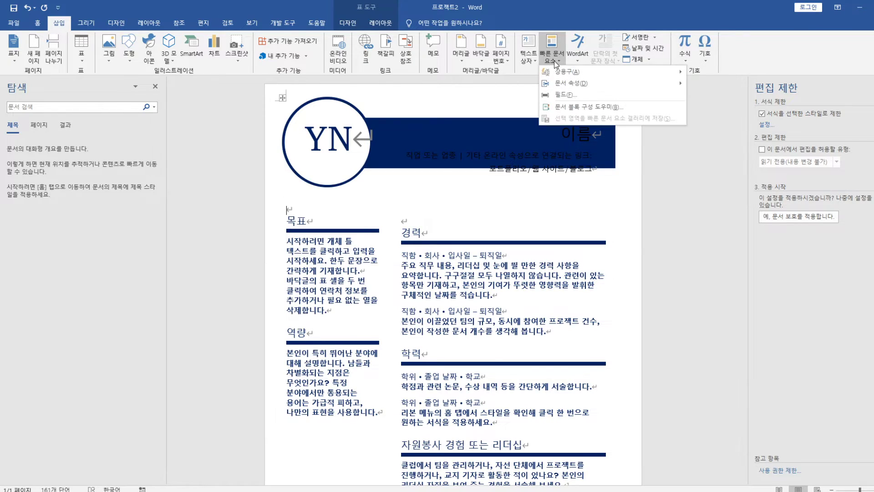
click(563, 94)
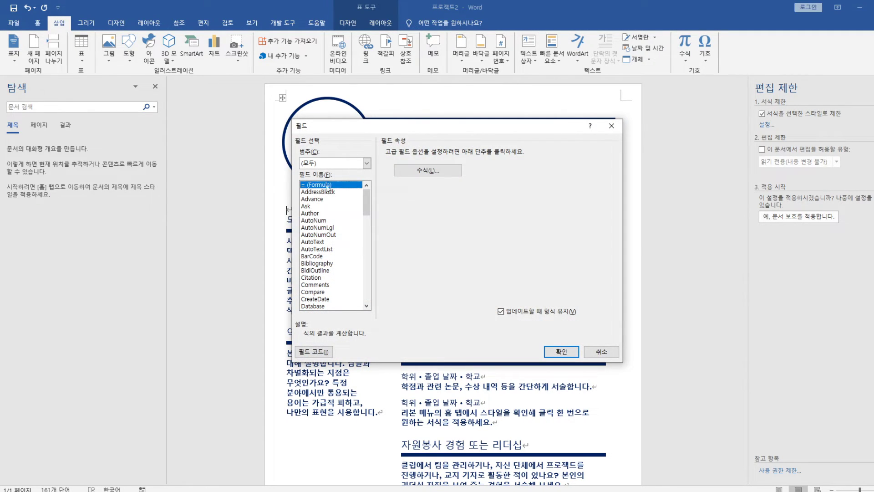
click(367, 163)
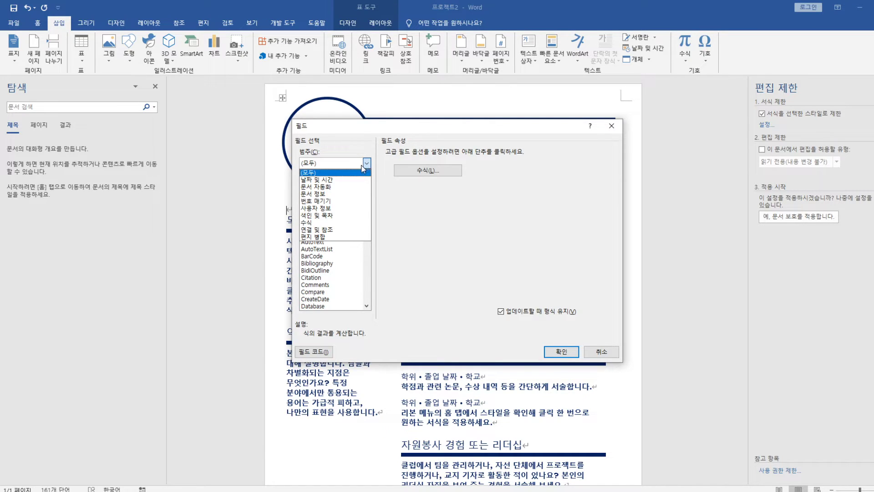
click(335, 180)
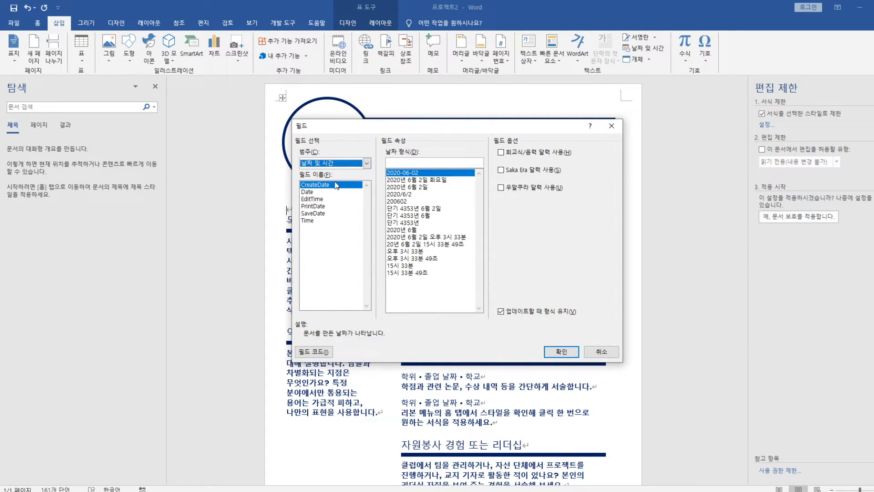
click(321, 213)
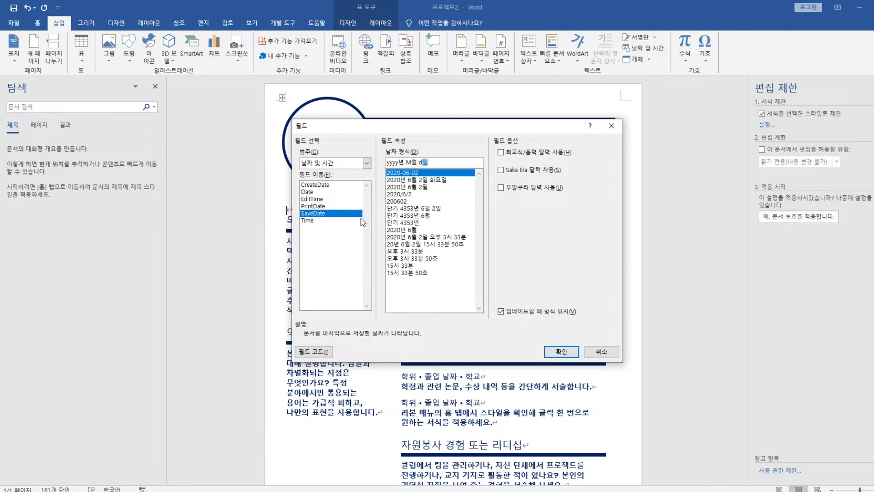
mouse_move(398, 162)
mouse_down()
mouse_move(428, 163)
mouse_move(406, 163)
mouse_up()
key(Hangul_Hanja)
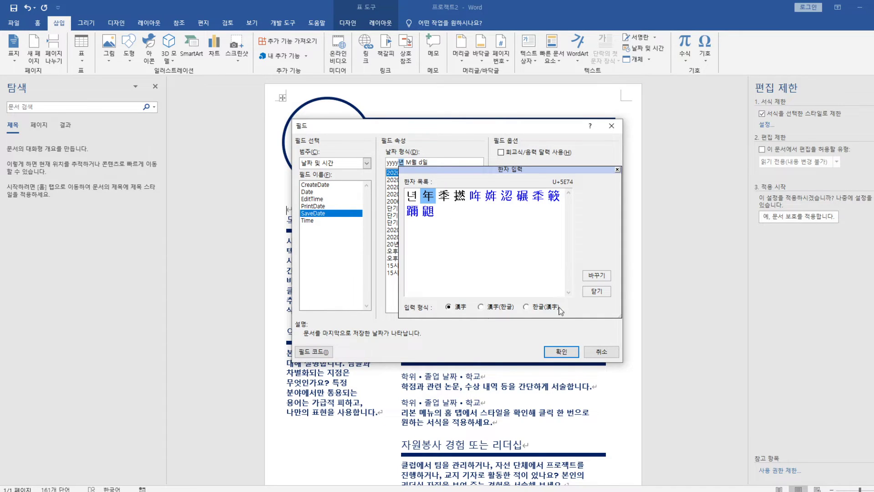
click(563, 354)
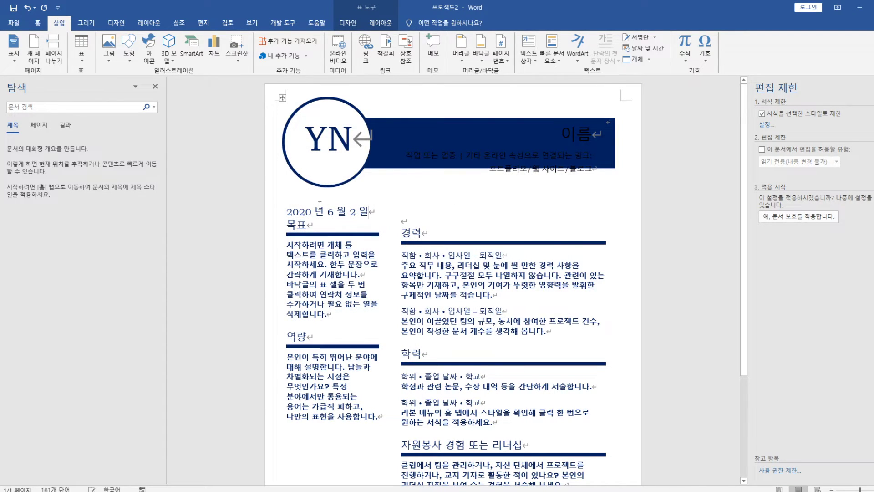
Reopen the inserted date field for editing, review its yyyy년 M월 d일 format and accept the settings again.
double_click(289, 210)
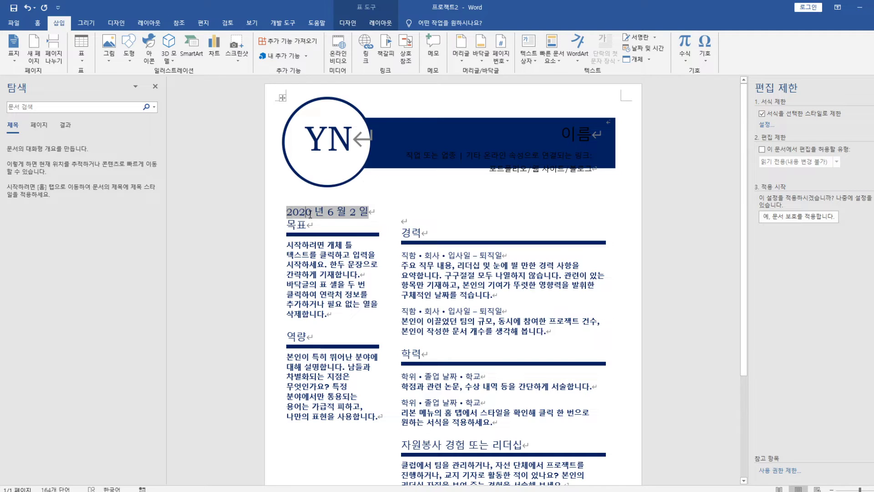
right_click(310, 217)
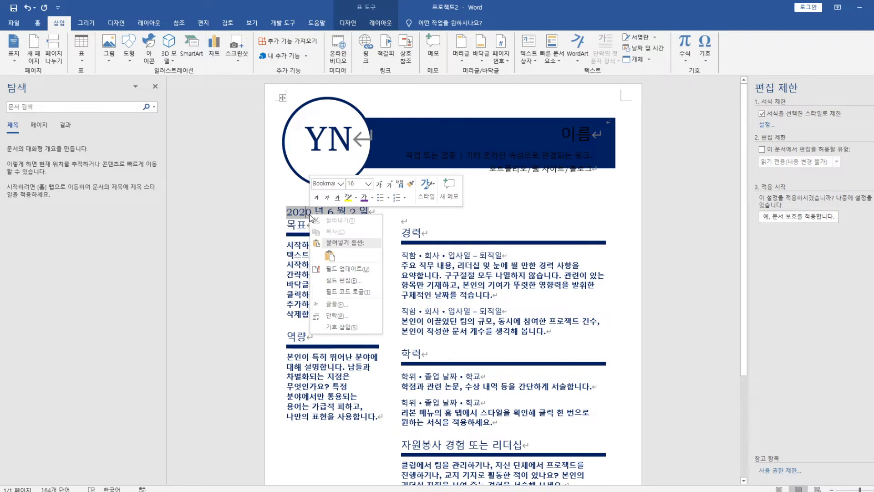
click(343, 279)
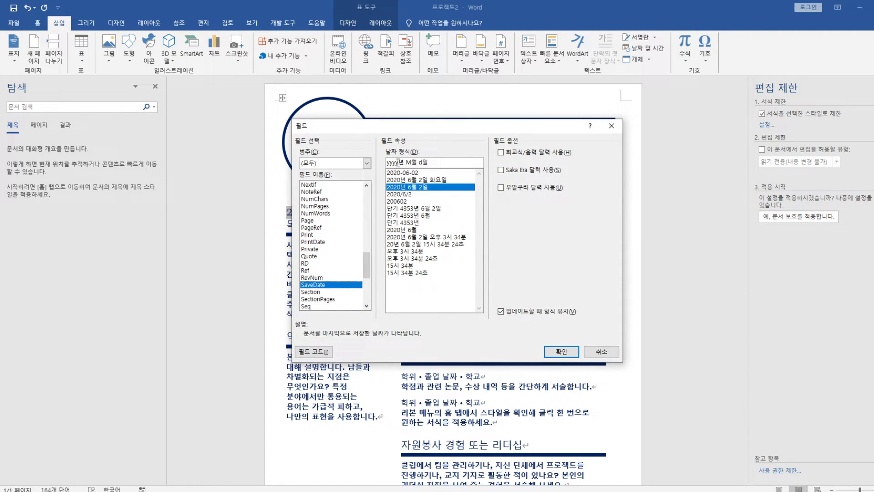
drag(433, 162, 366, 164)
click(568, 352)
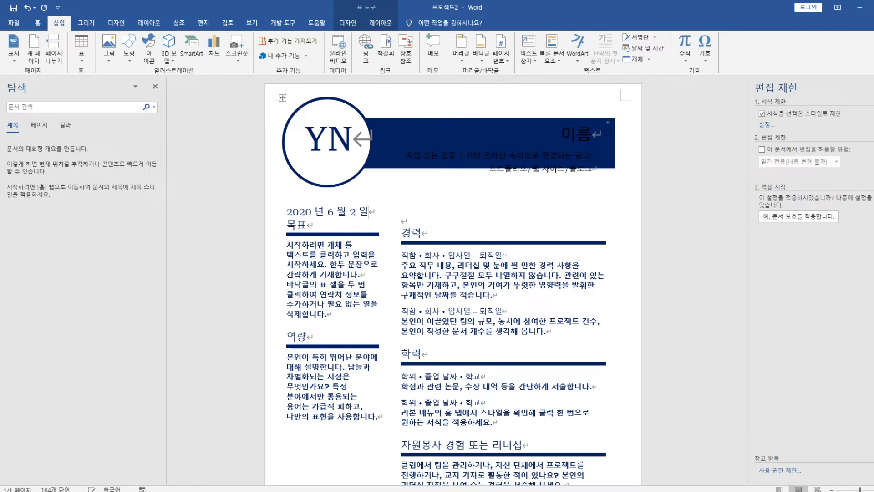
Close 프로젝트2 without saving its changes and open the 프로젝트3 document.
key(alt+F4)
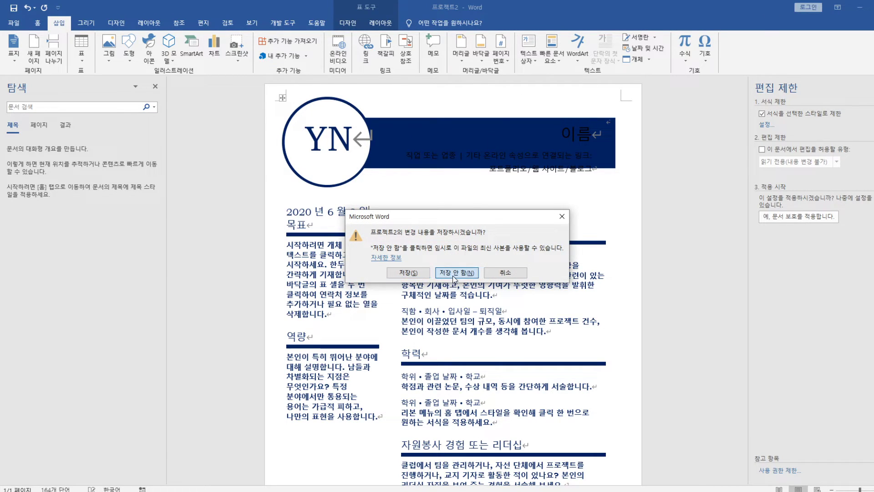
click(452, 275)
double_click(464, 218)
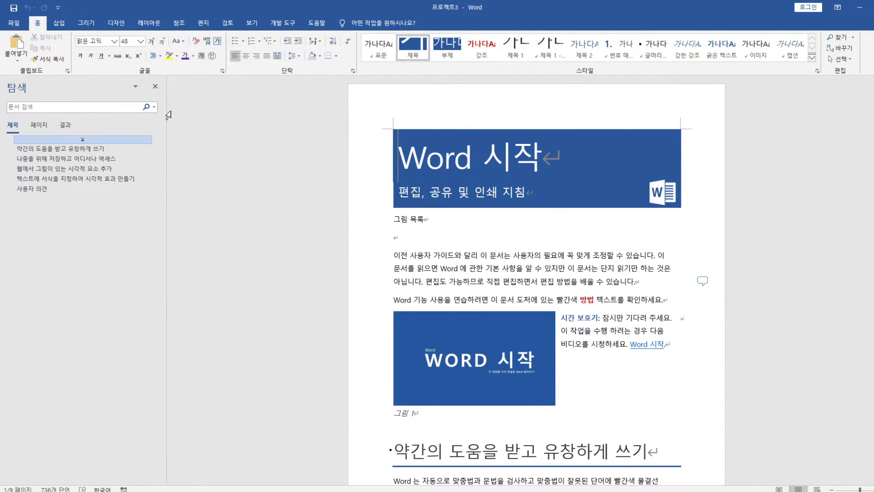
Go to the comment attached to 있습니다 in the opening paragraph, mark it as resolved and close it.
click(232, 24)
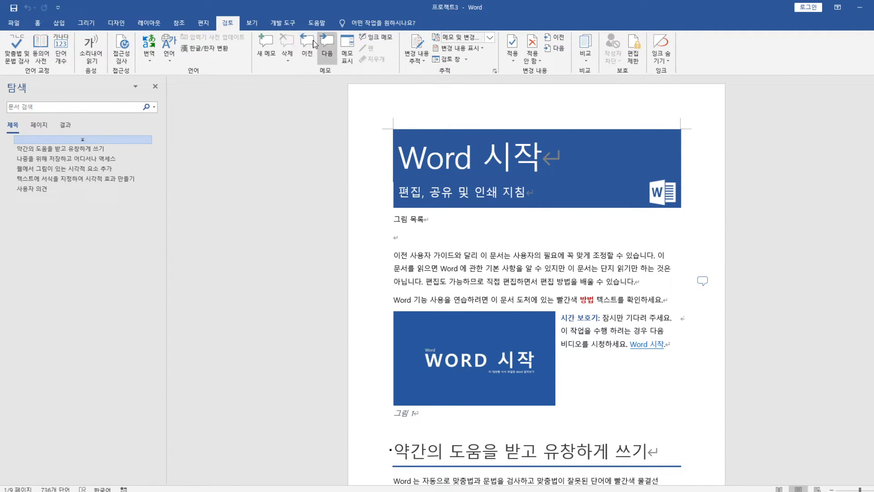
click(491, 38)
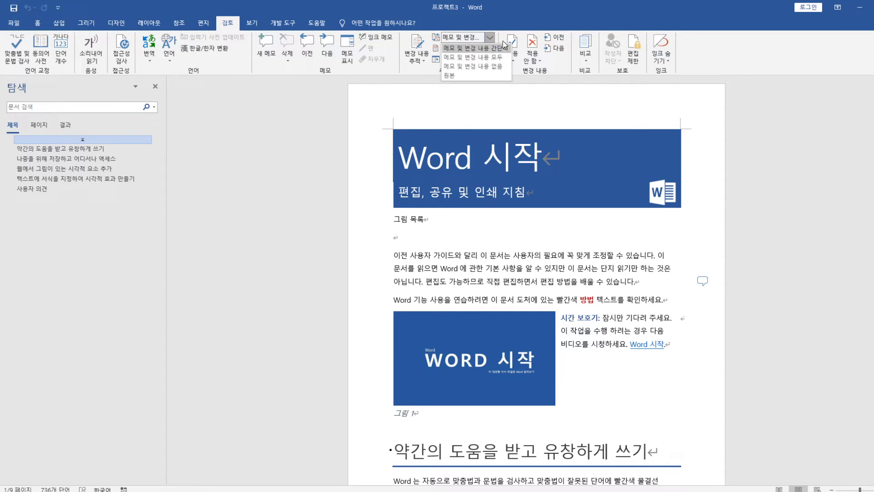
click(491, 38)
click(326, 45)
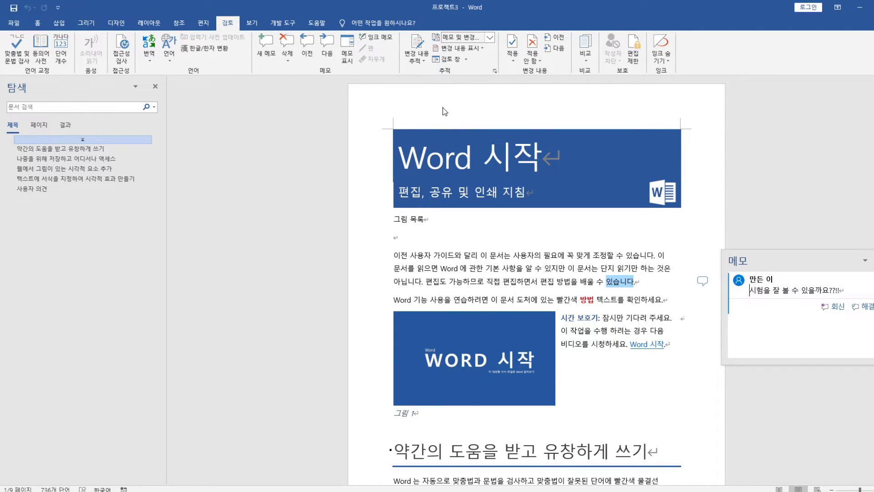
click(796, 289)
right_click(791, 290)
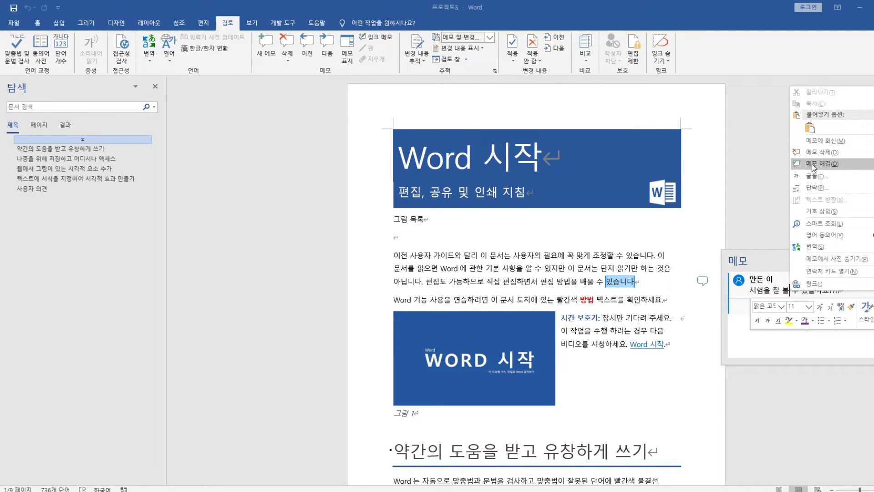
click(827, 165)
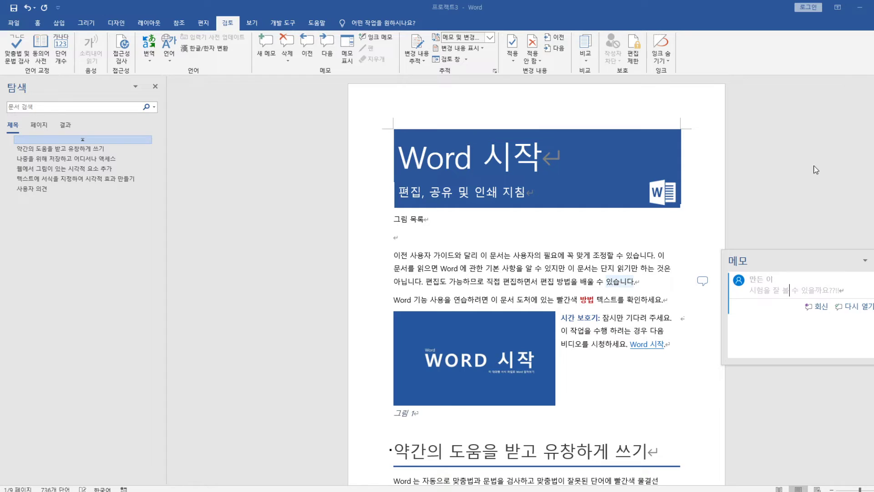
click(721, 300)
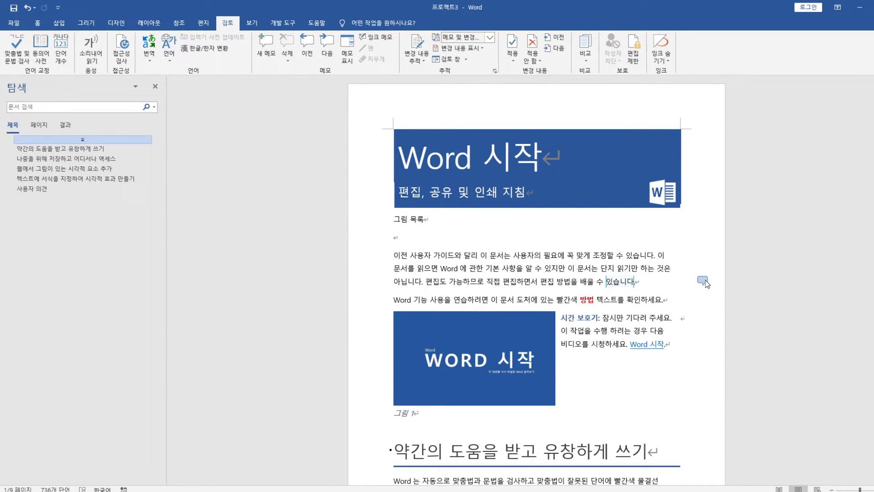
click(704, 281)
click(873, 282)
Start a find-and-replace from the opening body paragraph and set the style to search for to 제목 1.
click(39, 23)
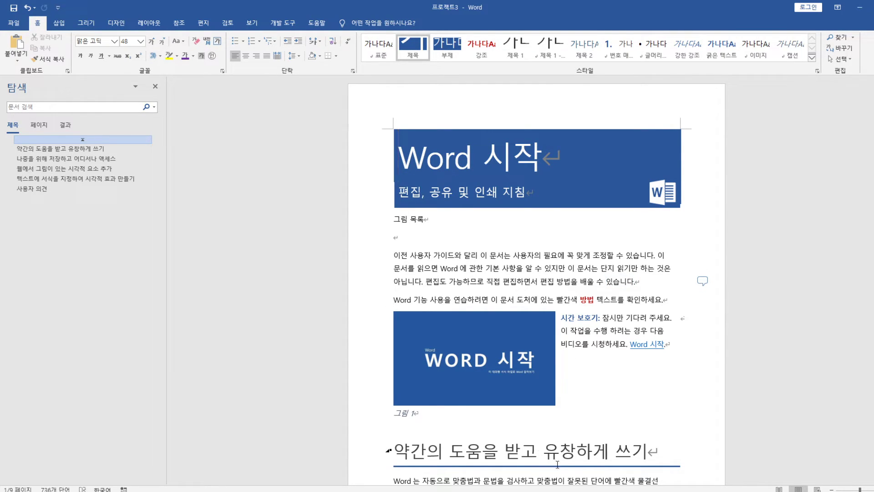
click(395, 254)
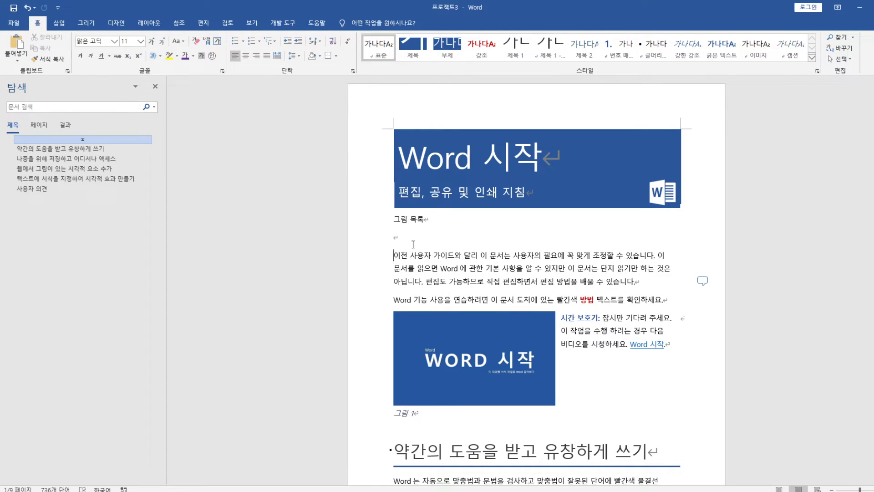
click(839, 48)
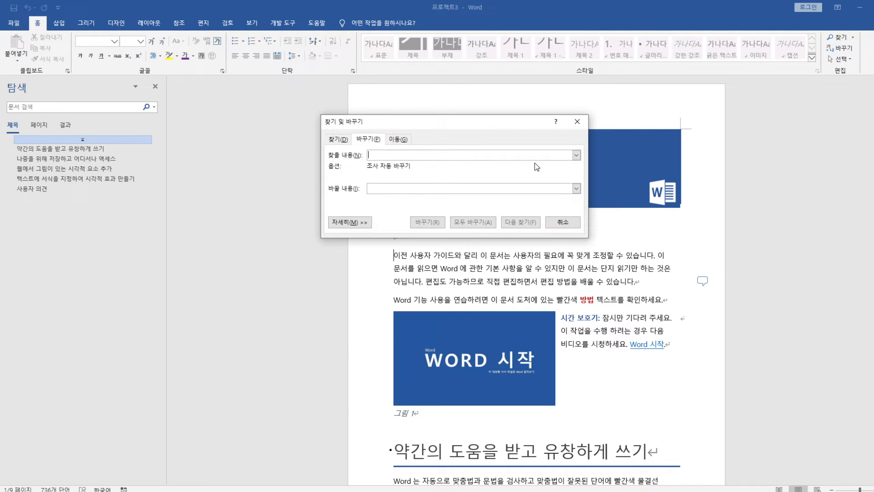
click(359, 222)
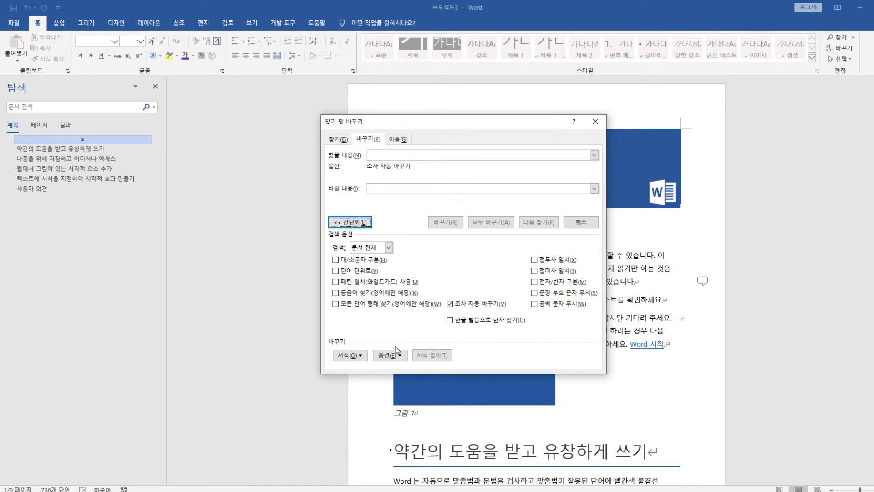
click(396, 355)
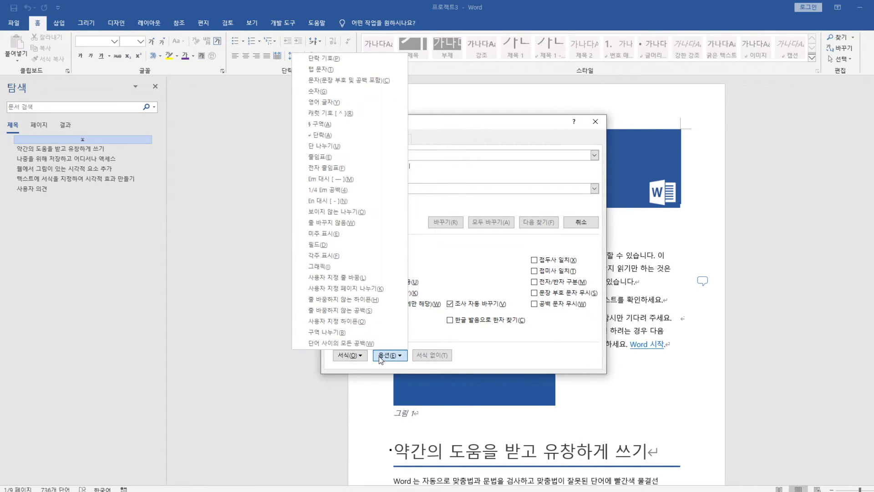
click(352, 356)
click(334, 421)
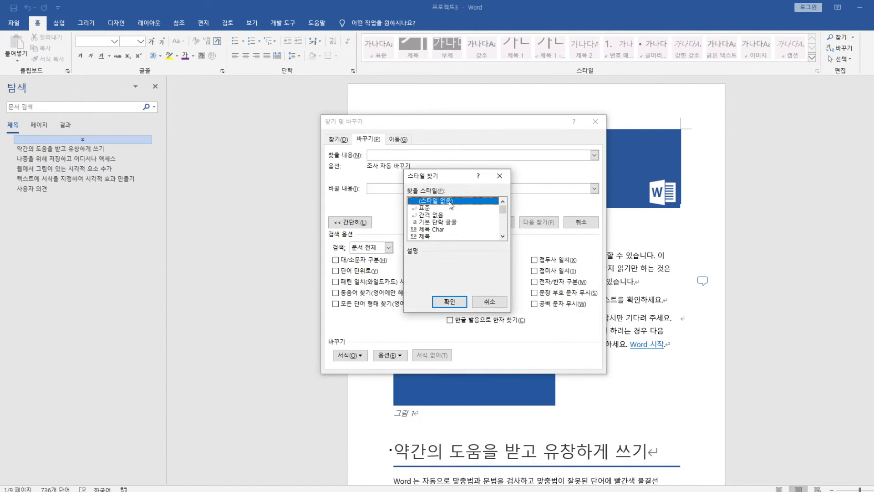
scroll(475, 217, down, 2)
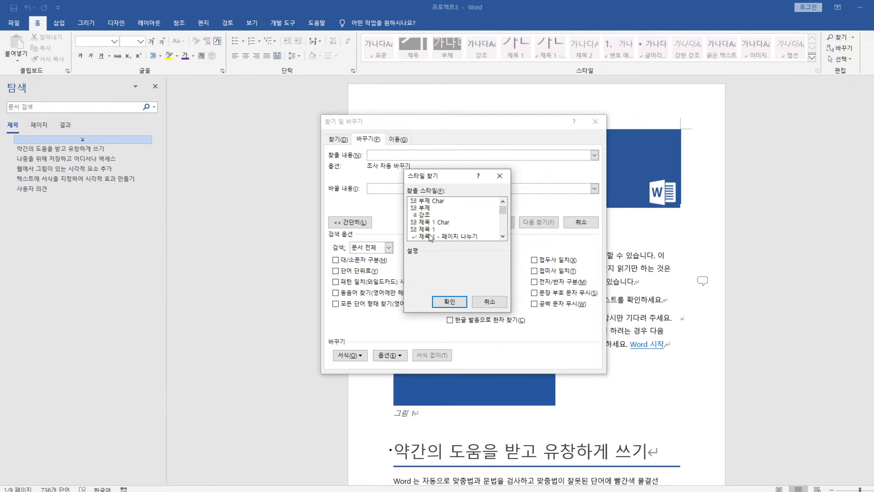
click(431, 229)
click(449, 301)
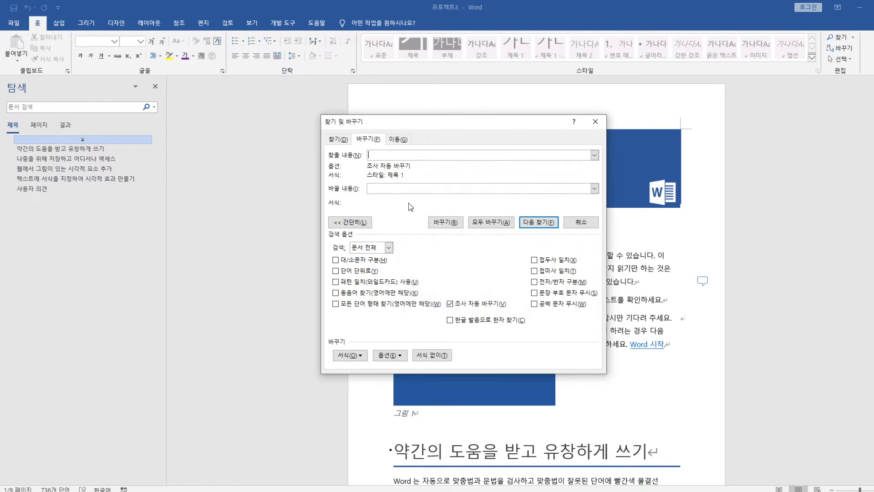
Set the replacement style to 제목 1 - 페이지 나누기.
click(349, 355)
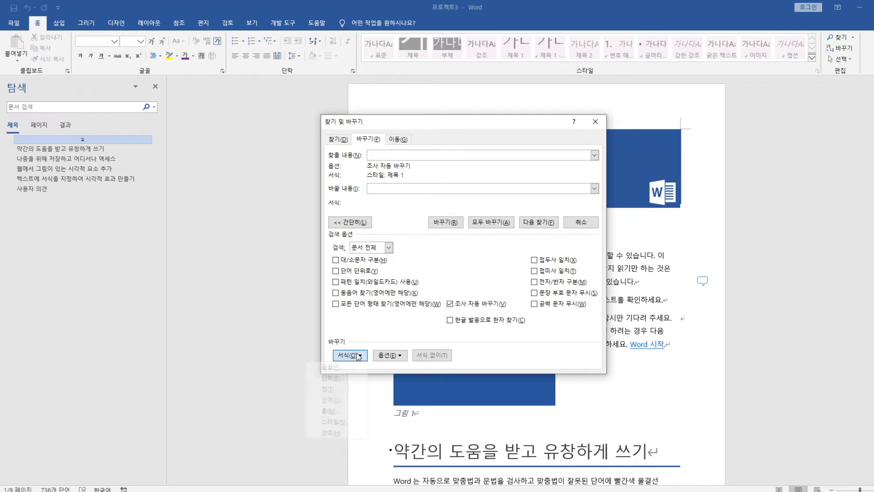
click(337, 422)
scroll(474, 223, down, 2)
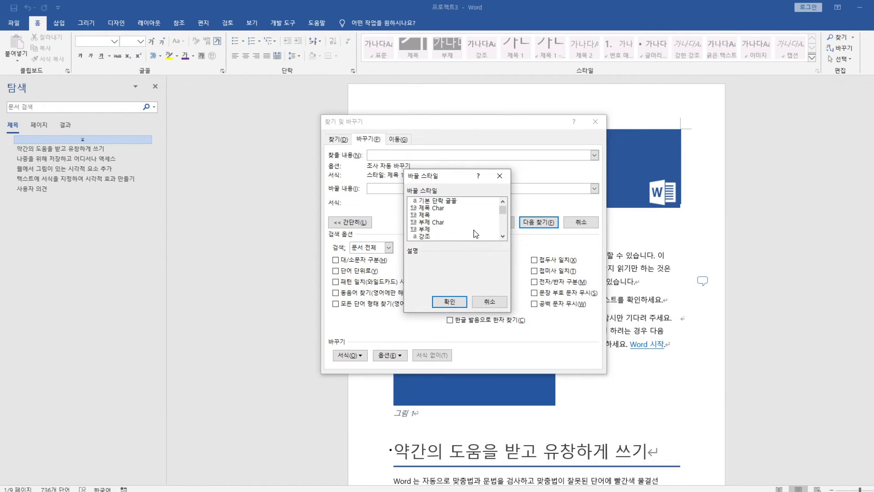
click(449, 236)
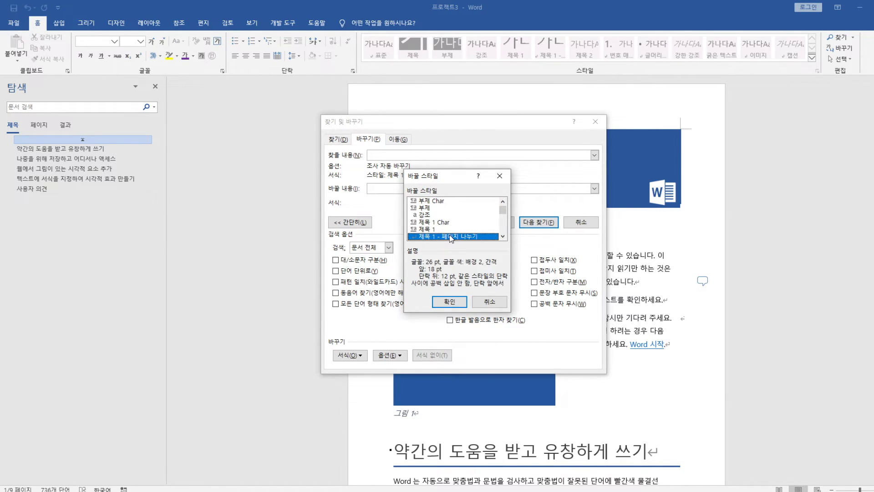
click(451, 302)
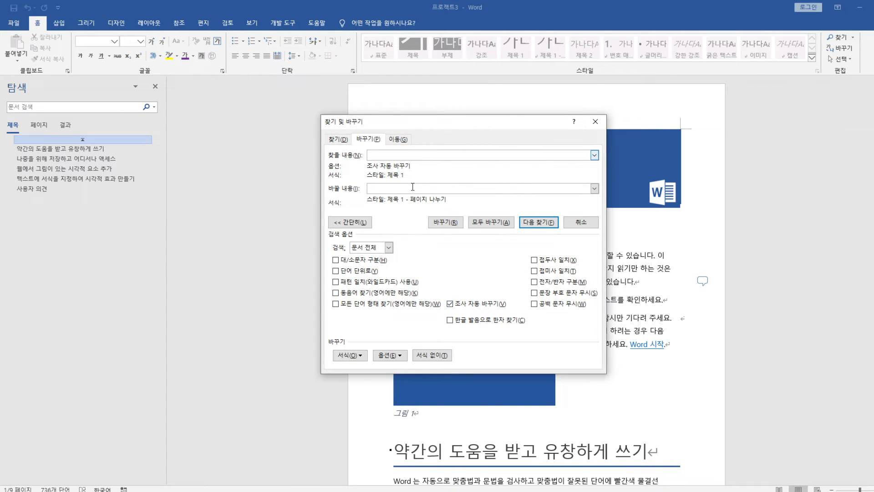
Replace all 제목 1 headings in the document with the 제목 1 - 페이지 나누기 style and close the find-and-replace dialog.
click(492, 223)
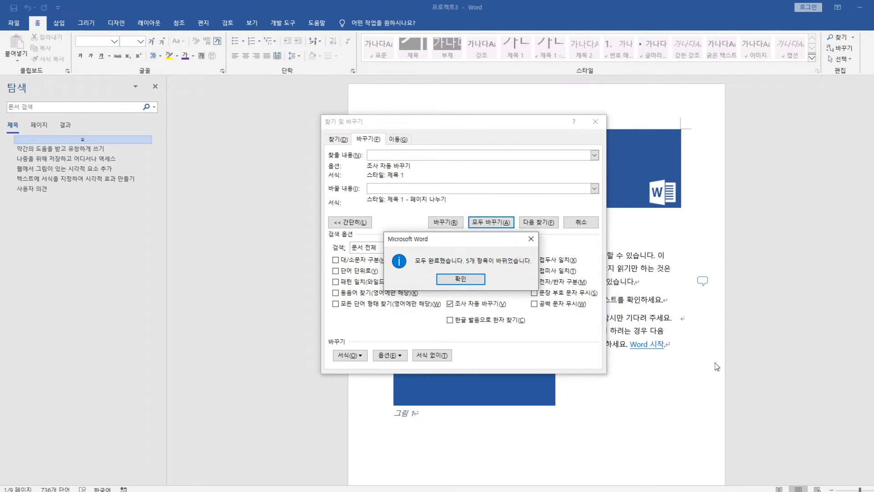
click(460, 279)
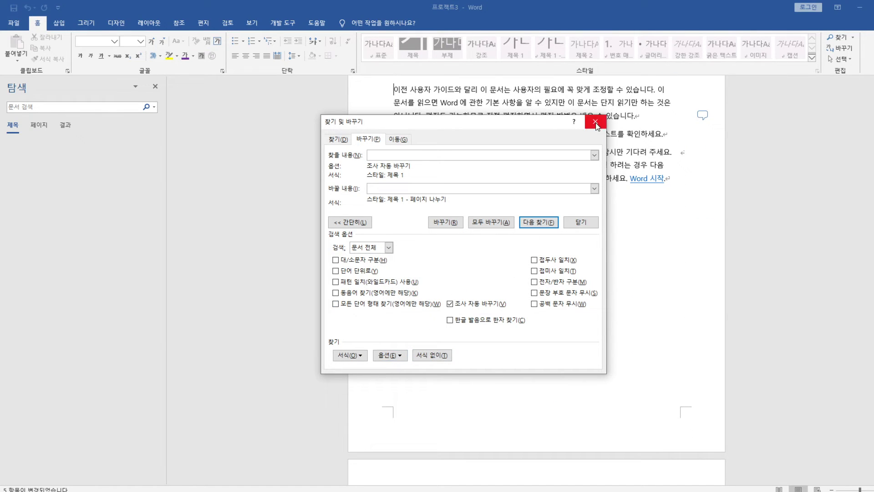
click(581, 222)
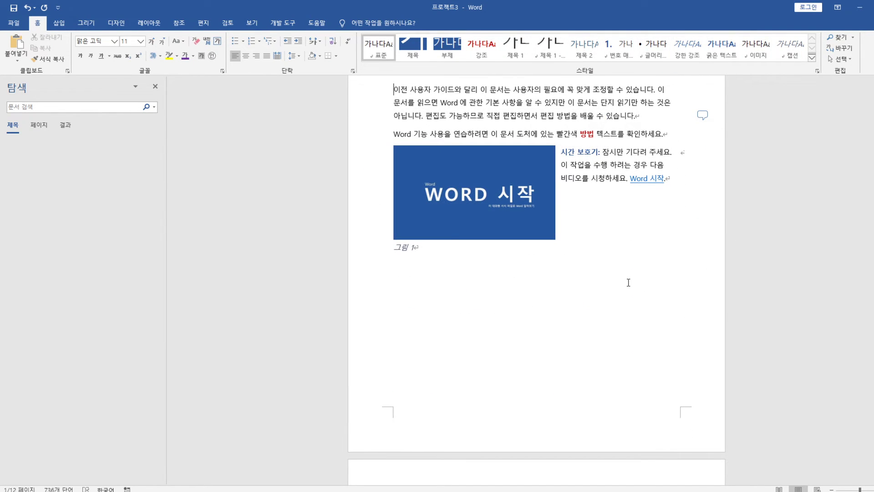
Mark every occurrence of 방법 as a main index entry referring to the current page, starting from the red word below the opening paragraph.
scroll(628, 282, up, 1)
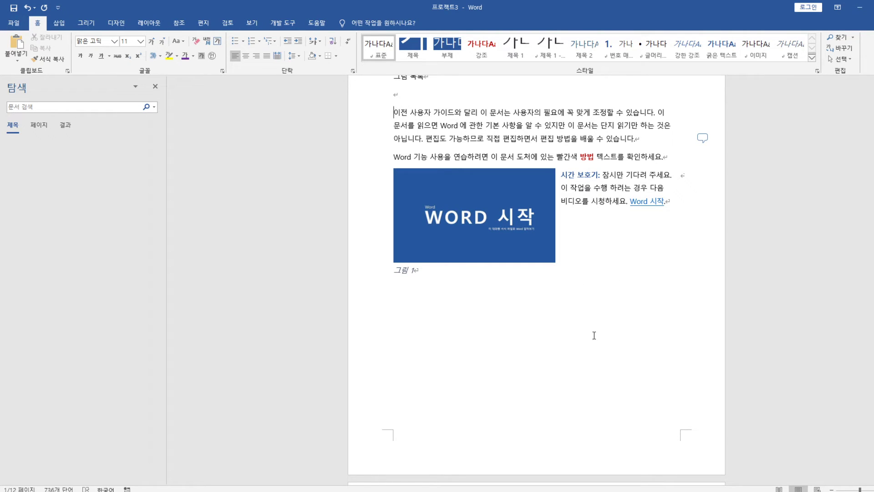
scroll(593, 335, up, 5)
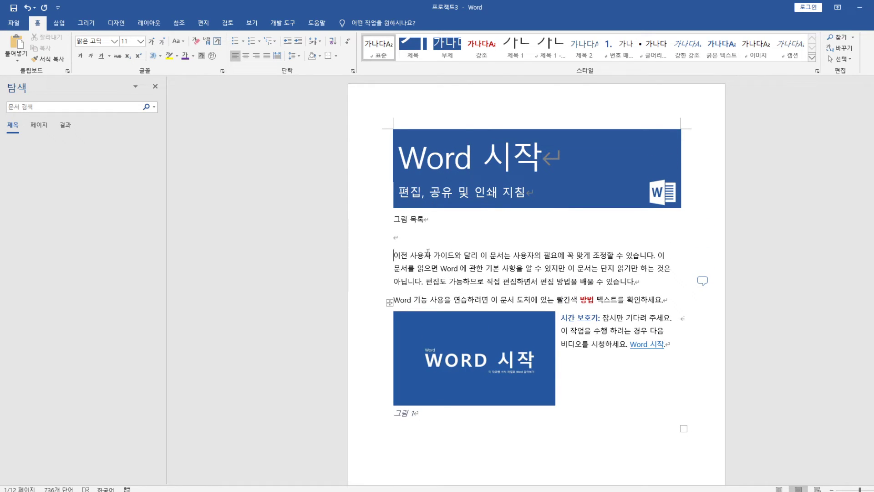
drag(582, 301, 595, 302)
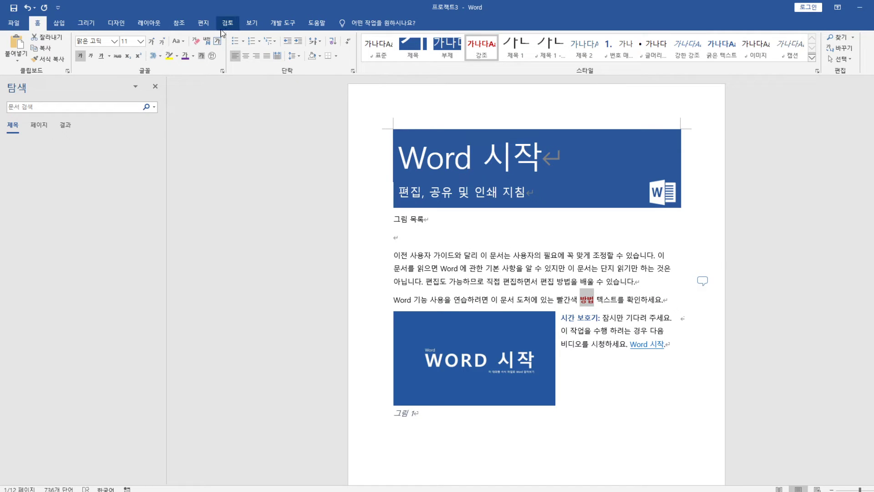
click(179, 23)
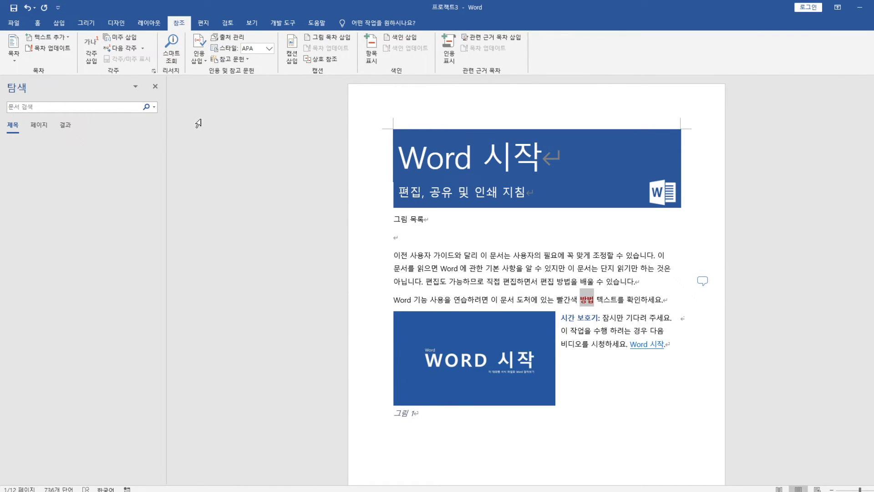
click(371, 46)
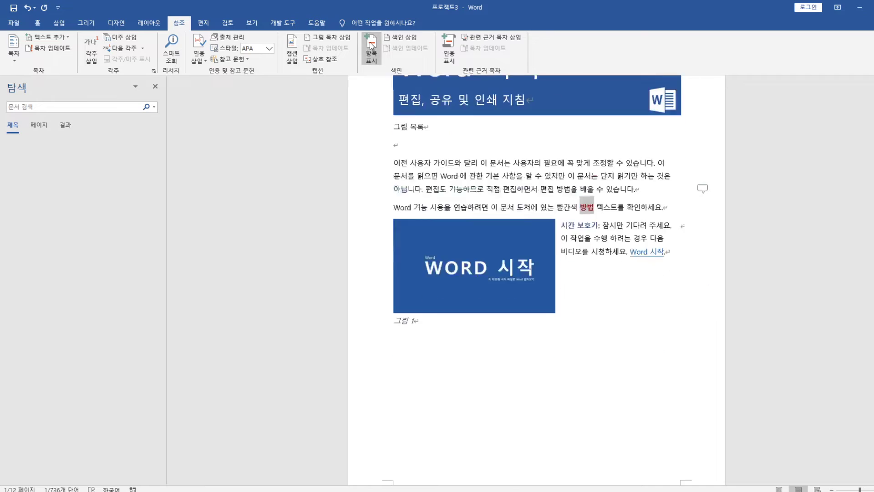
drag(516, 163, 427, 152)
scroll(392, 242, up, 3)
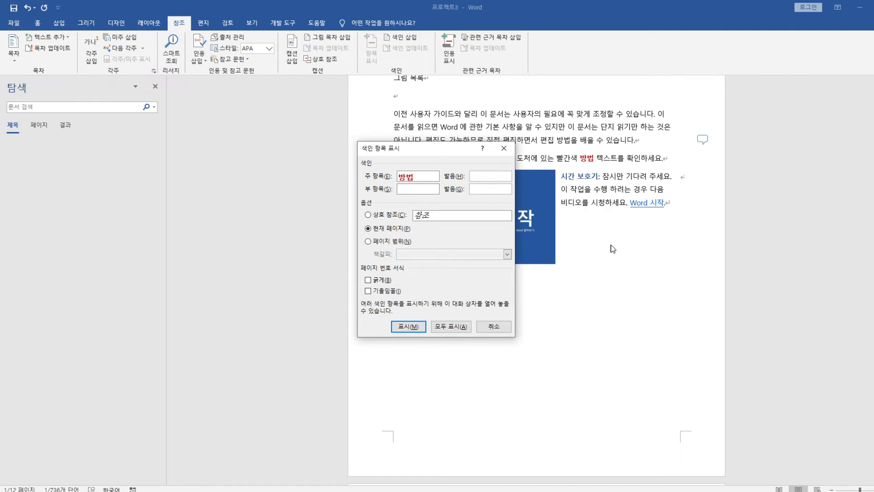
click(455, 328)
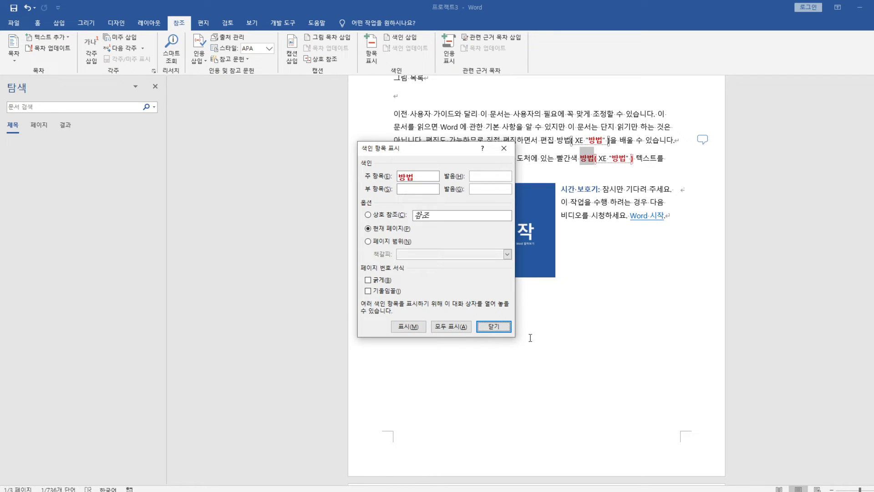
click(493, 327)
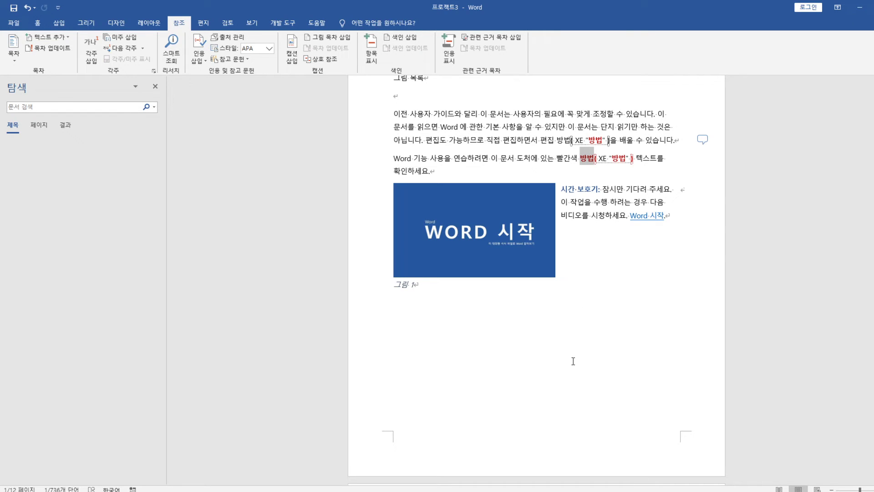
Start a table of figures in the empty paragraph below 그림 목록 and set its format to 장식형.
scroll(509, 369, up, 2)
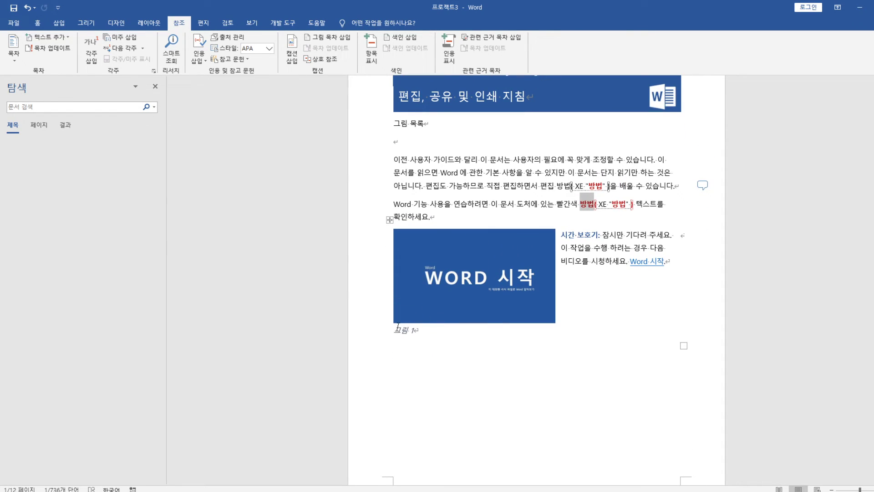
scroll(491, 390, up, 4)
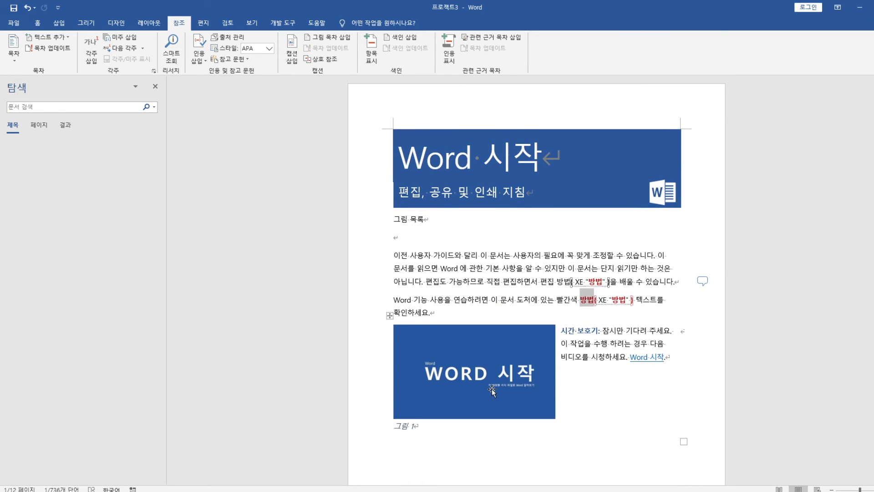
click(414, 238)
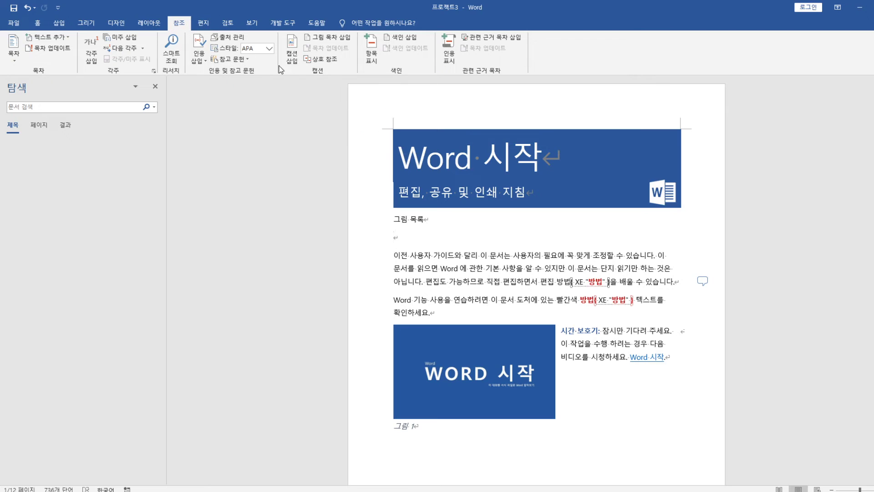
click(329, 39)
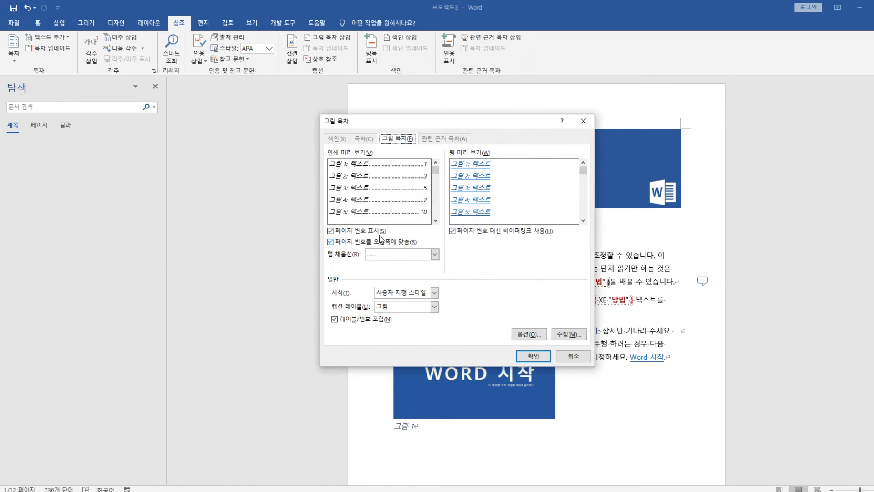
click(434, 293)
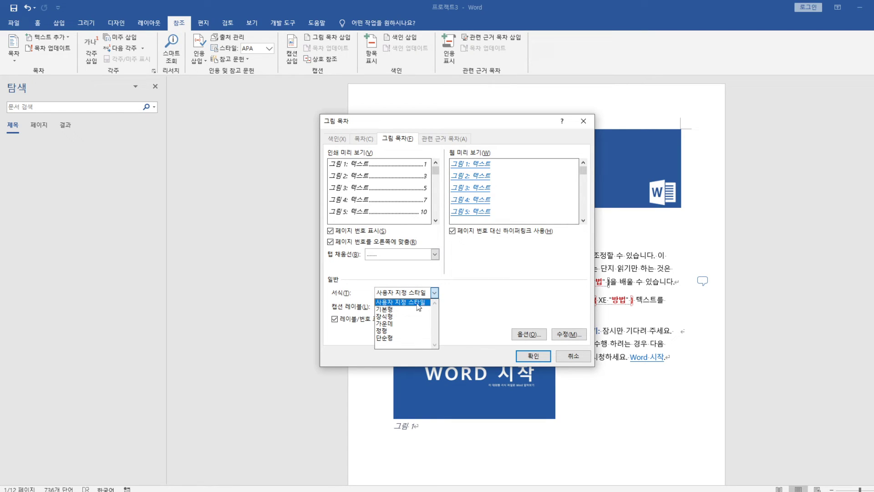
click(394, 330)
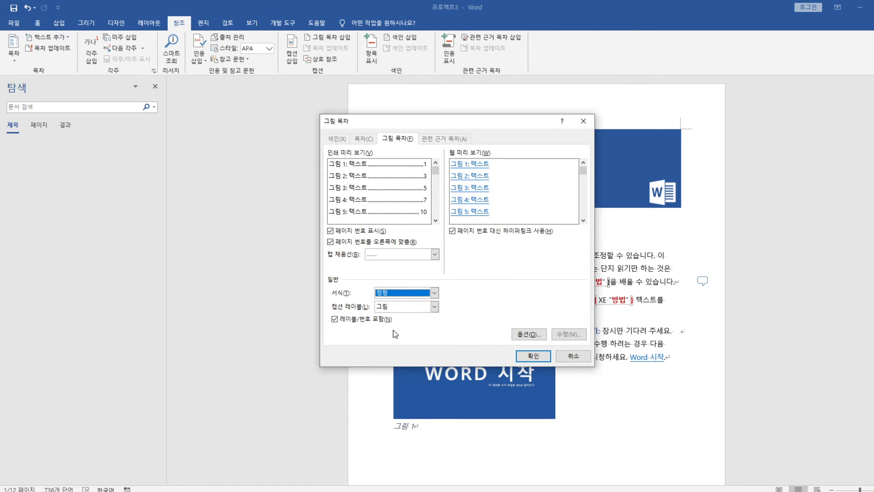
click(434, 293)
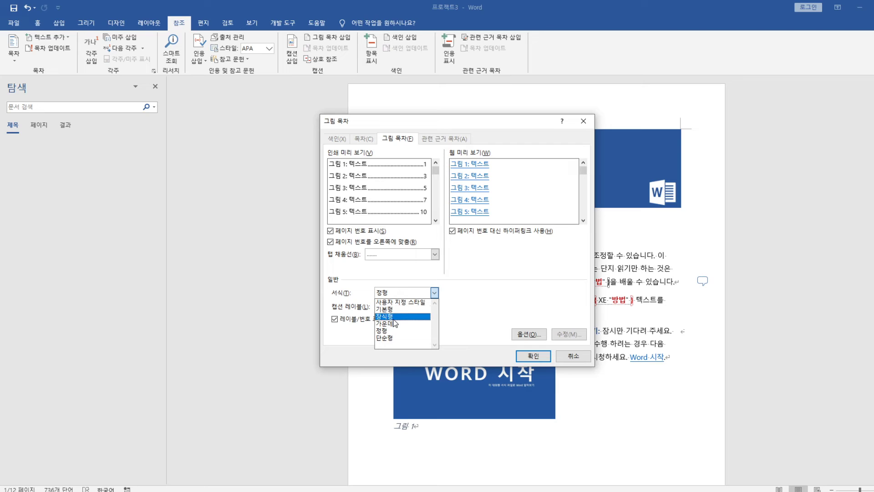
click(393, 318)
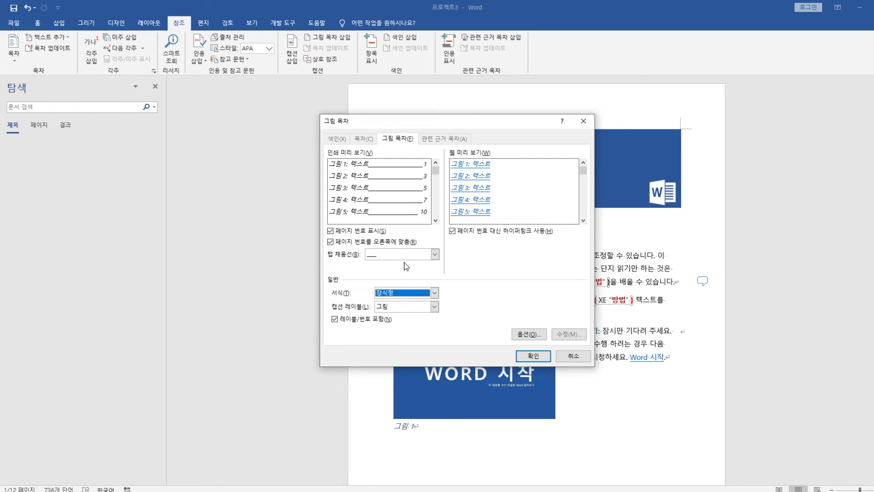
Set the tab leader to (없음) and insert the table of figures for the 그림 caption label.
click(435, 255)
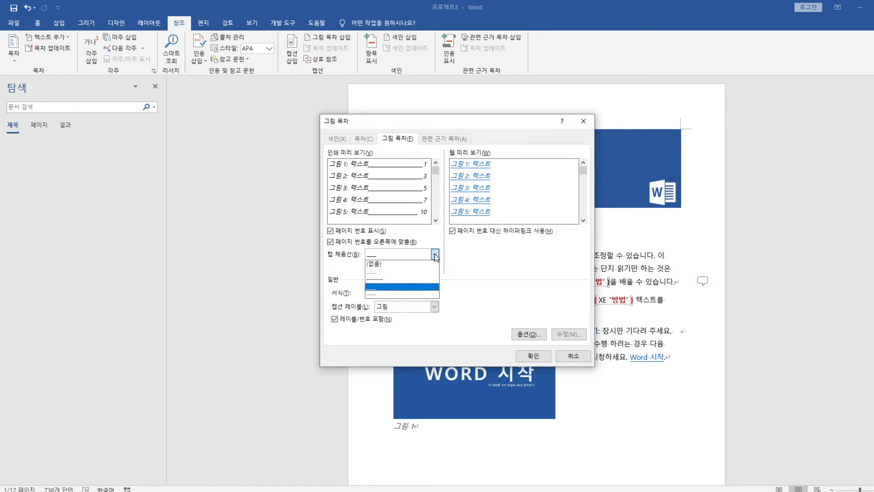
click(387, 264)
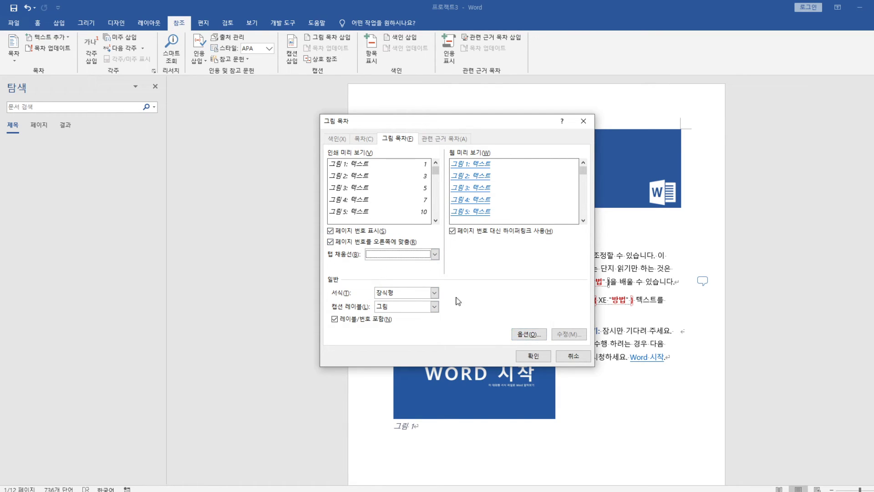
click(528, 335)
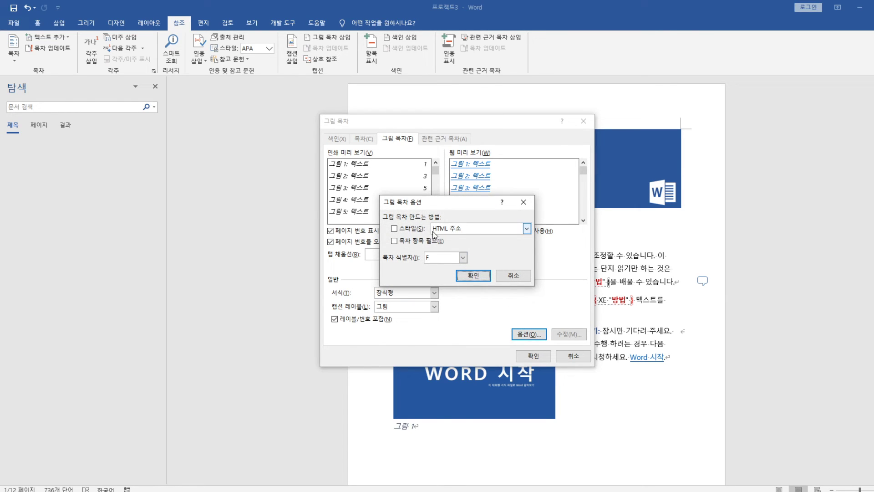
click(518, 276)
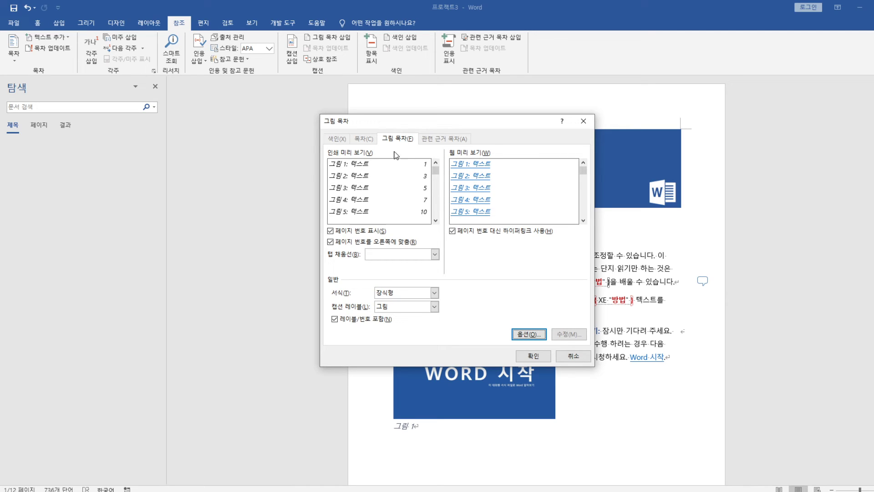
click(533, 356)
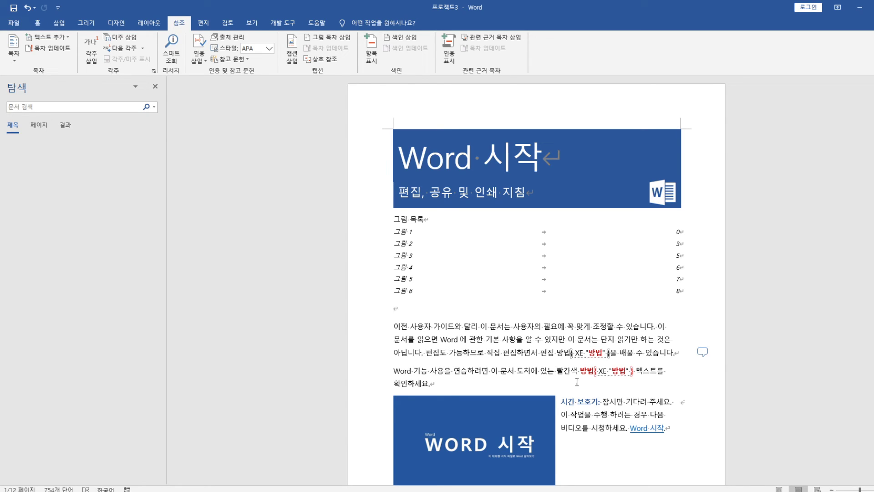
Set the proofing language of the first word Enter under the heading 약간의 도움을 받고 유창하게 쓰기 to 영어(미국).
scroll(582, 385, down, 3)
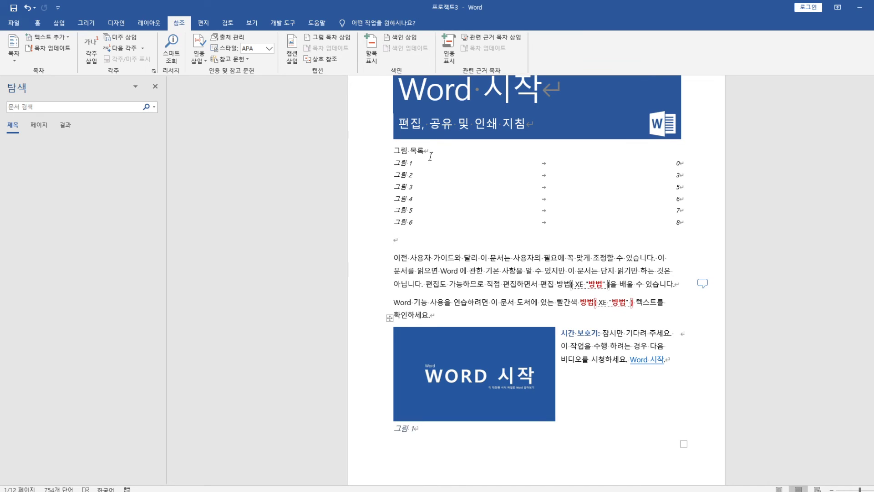
scroll(495, 265, down, 10)
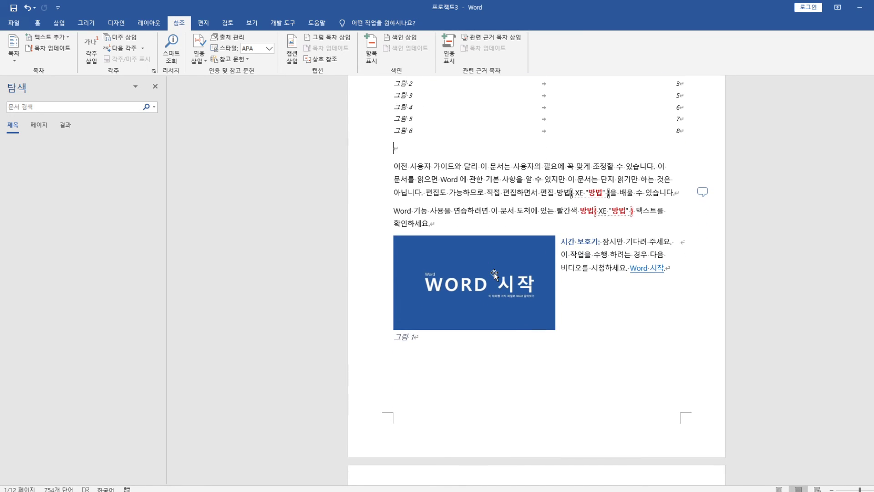
scroll(496, 277, down, 5)
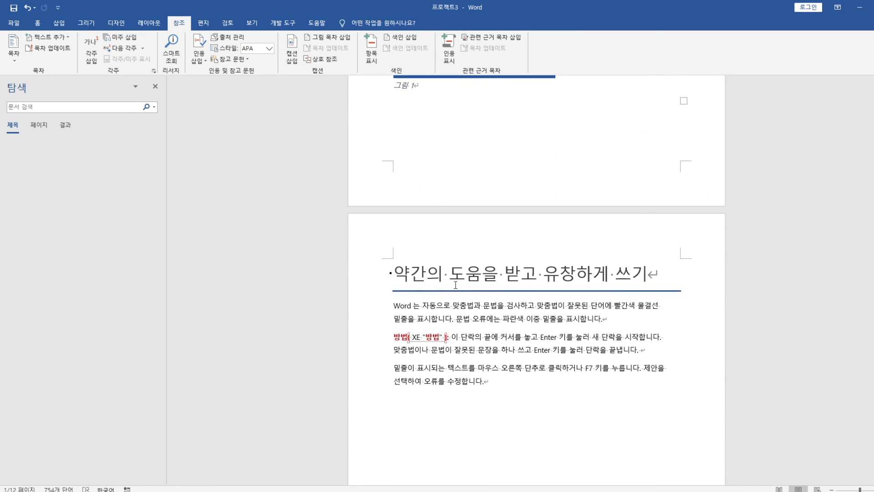
double_click(548, 336)
right_click(549, 342)
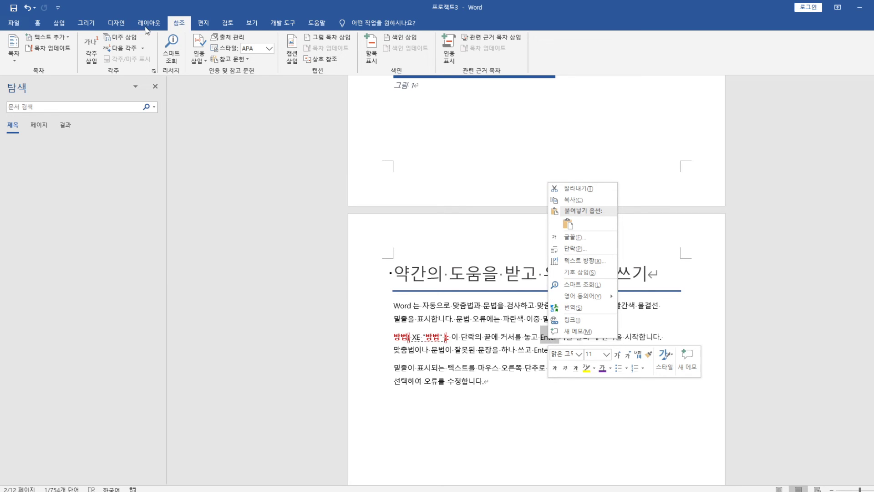
click(228, 24)
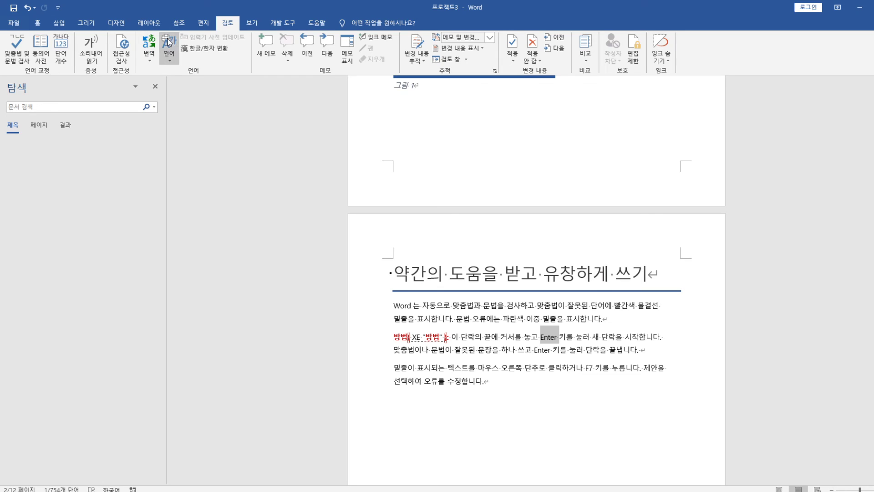
click(170, 57)
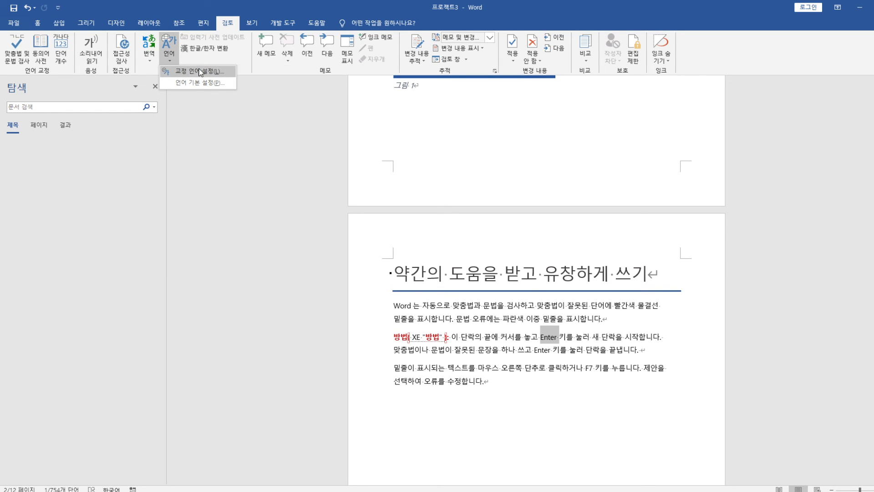
click(198, 73)
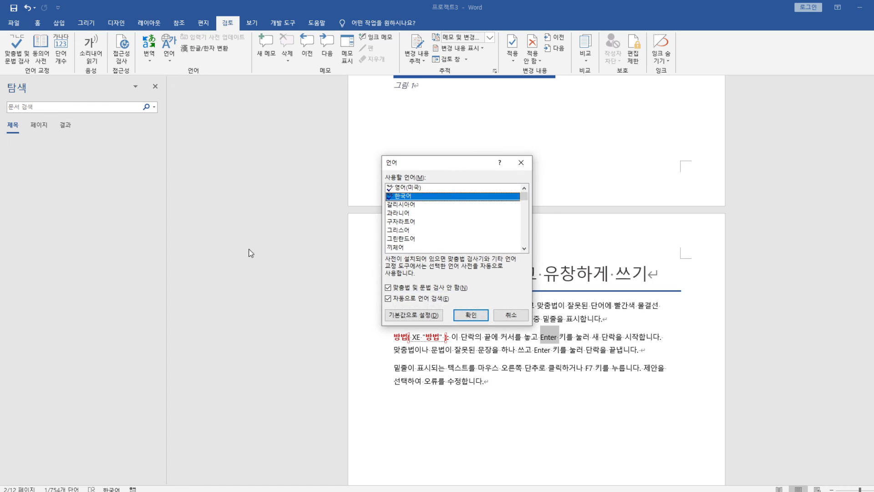
click(413, 190)
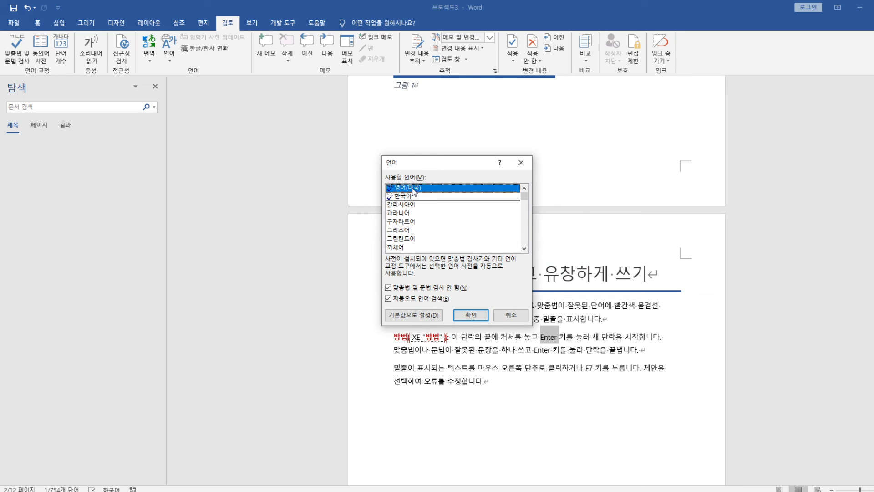
click(474, 320)
click(652, 352)
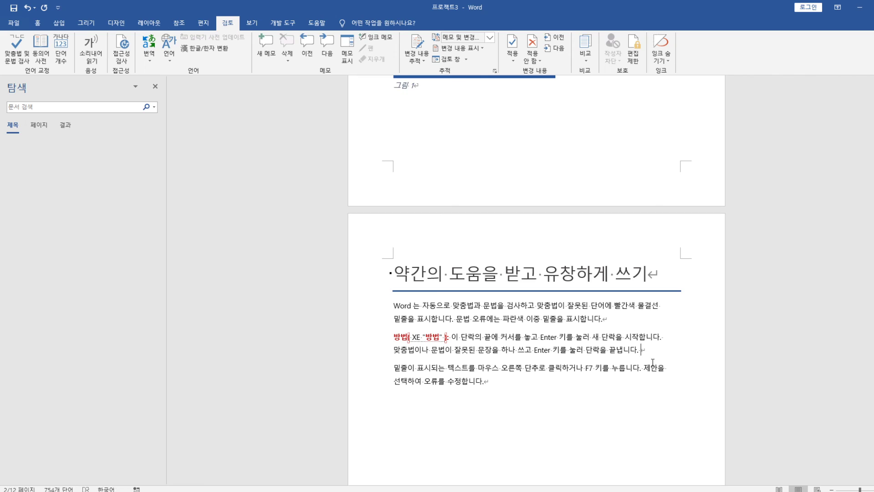